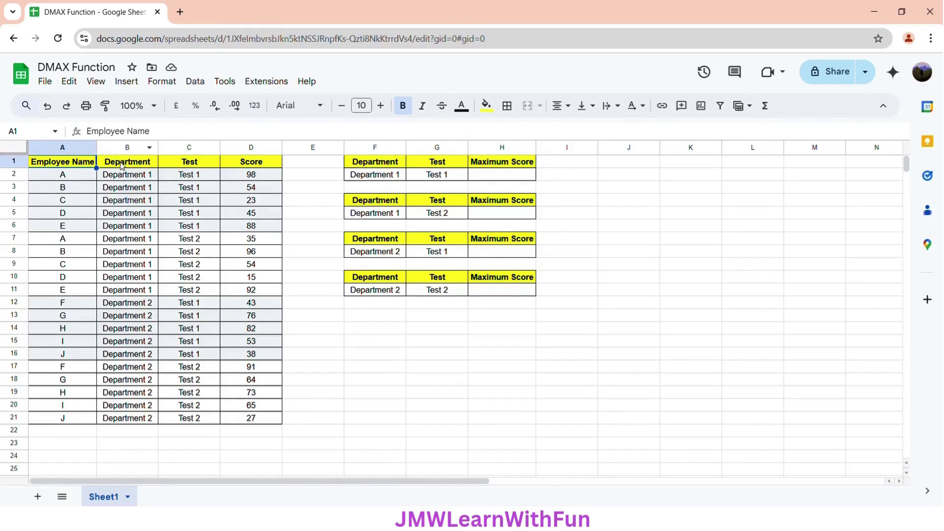
# Examine the Department, Test and Score columns and the empty Maximum Score cells of the four criteria tables.
pyautogui.click(146, 165)
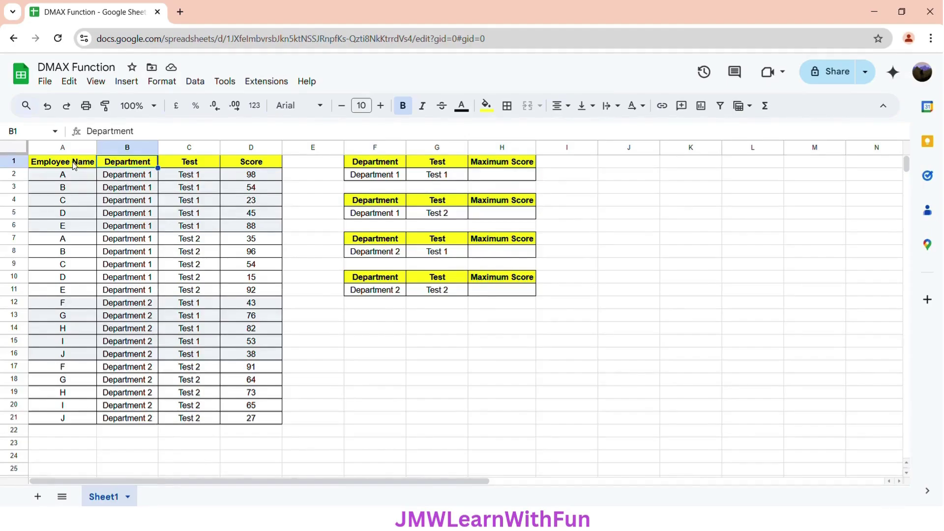
pyautogui.click(200, 163)
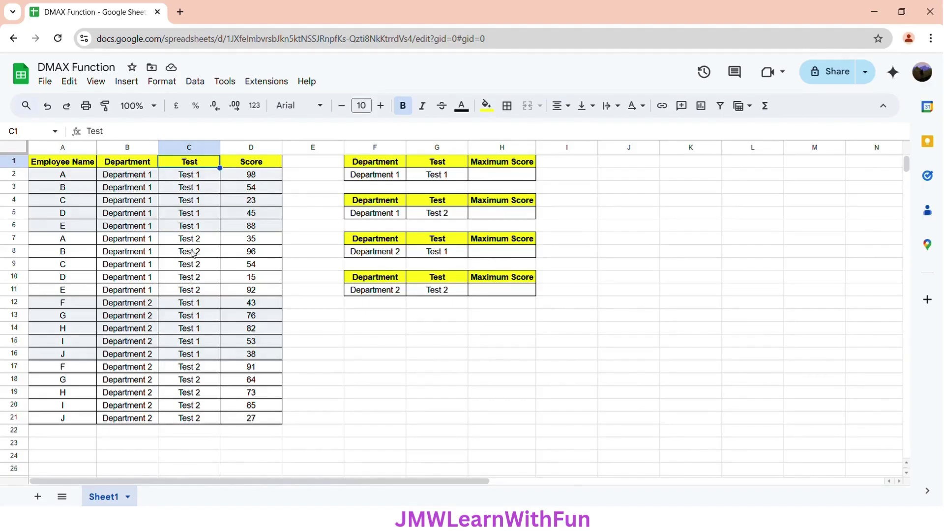
pyautogui.click(250, 166)
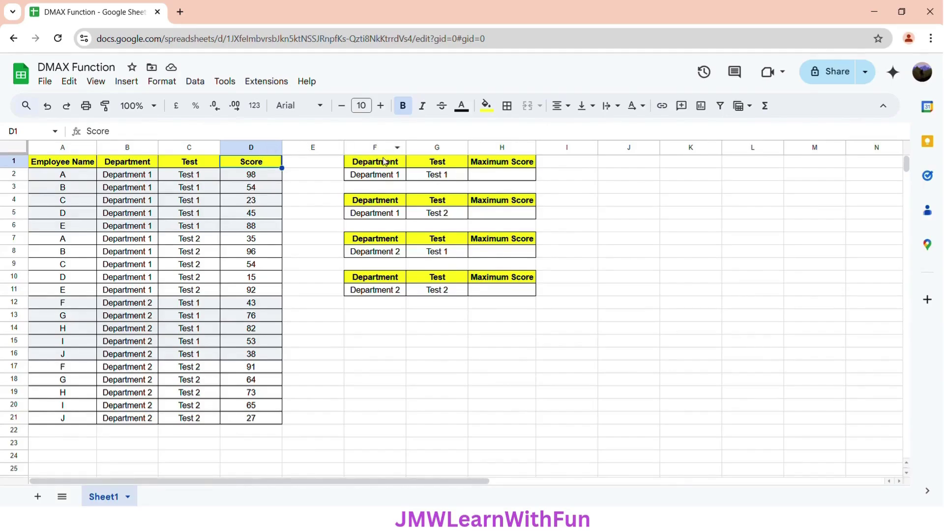
pyautogui.click(492, 177)
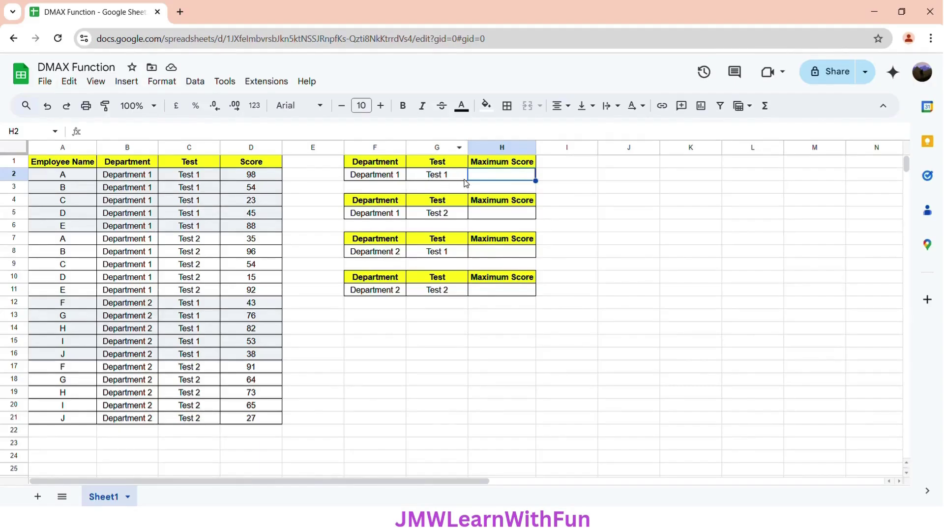
pyautogui.click(487, 218)
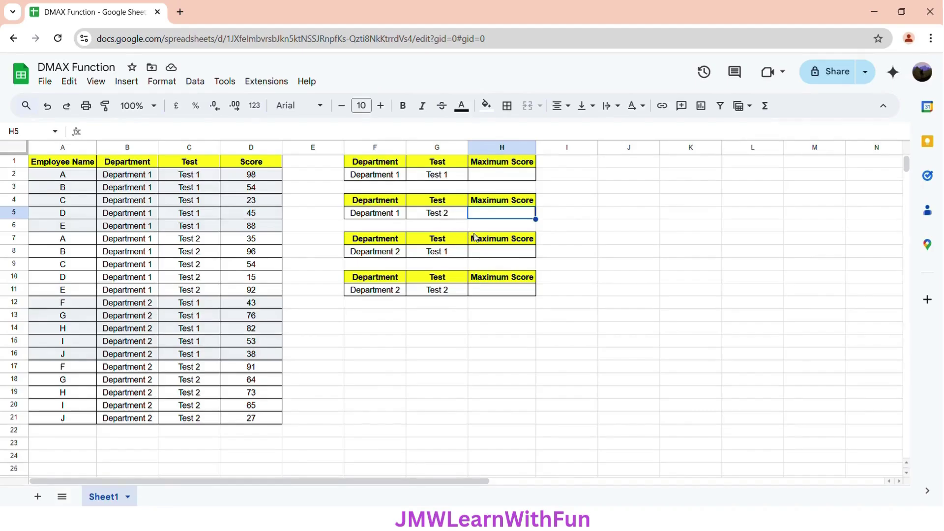
pyautogui.click(483, 255)
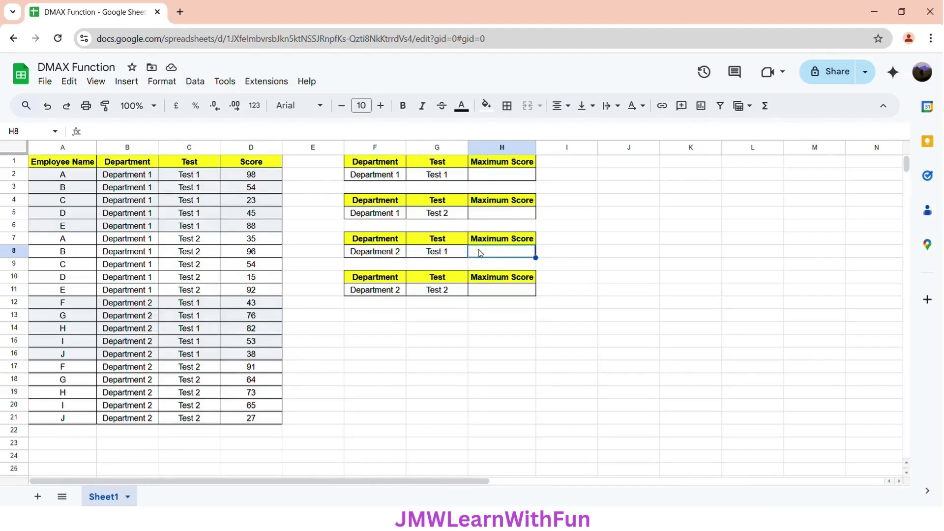
pyautogui.click(488, 292)
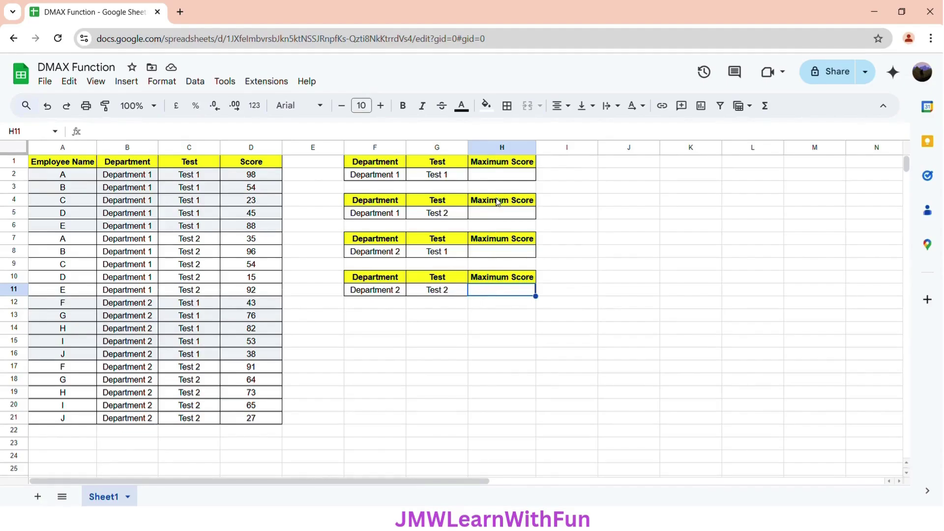
# Start a DMAX formula in H2 with the absolute range $B$1:$D$21 as its database.
pyautogui.click(490, 178)
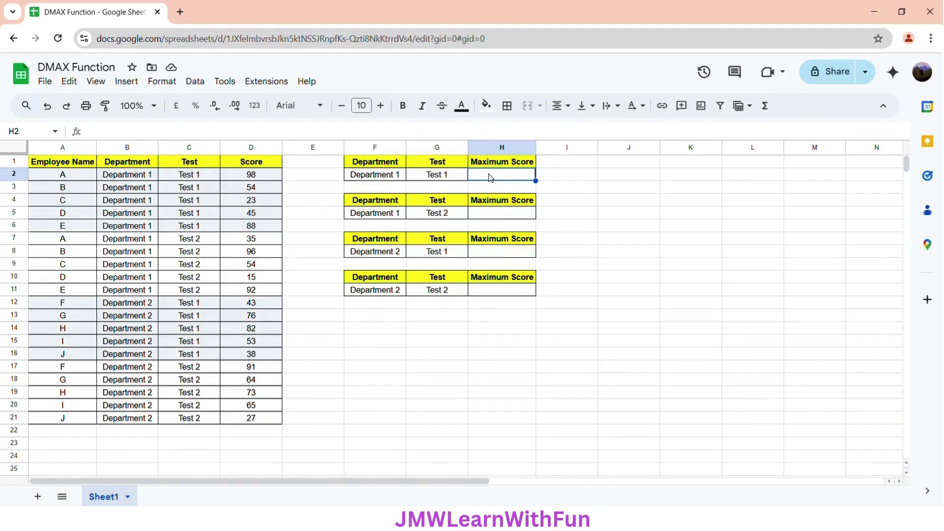
pyautogui.write('=DM')
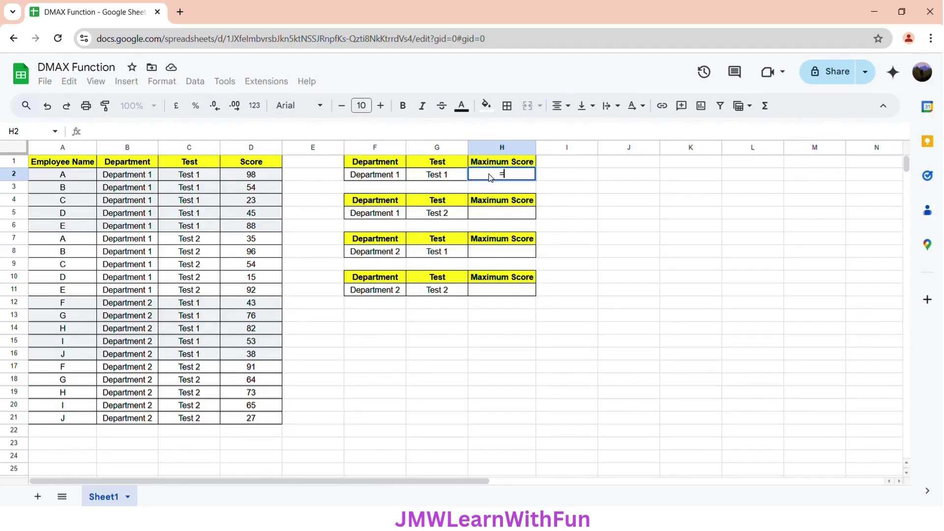
pyautogui.write('AX')
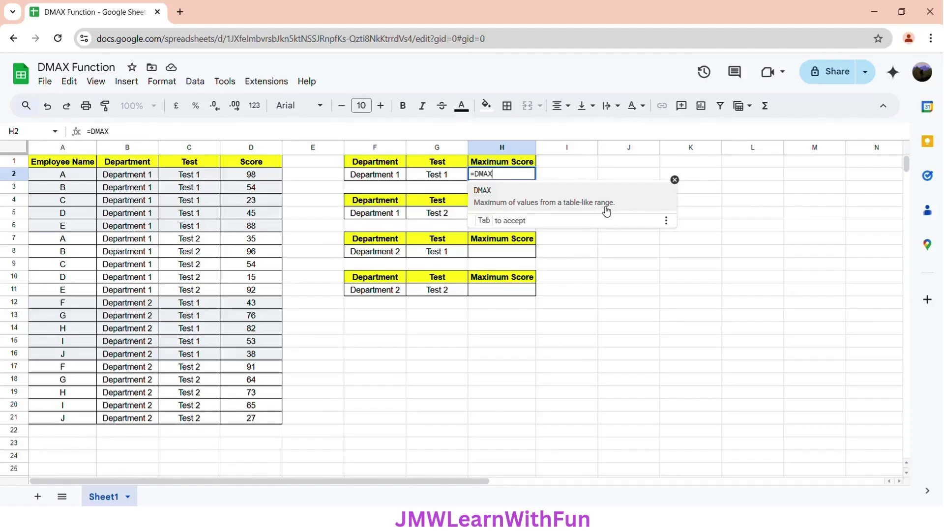
pyautogui.write('(')
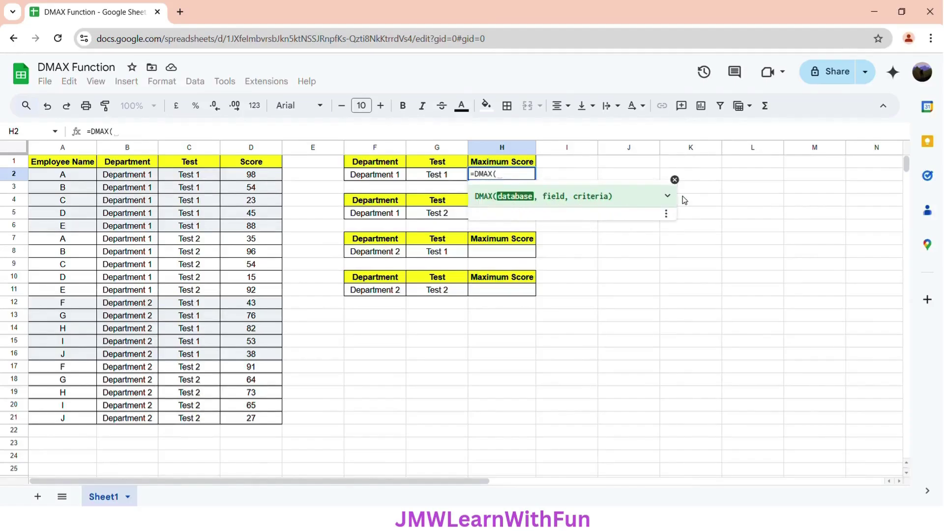
pyautogui.click(668, 196)
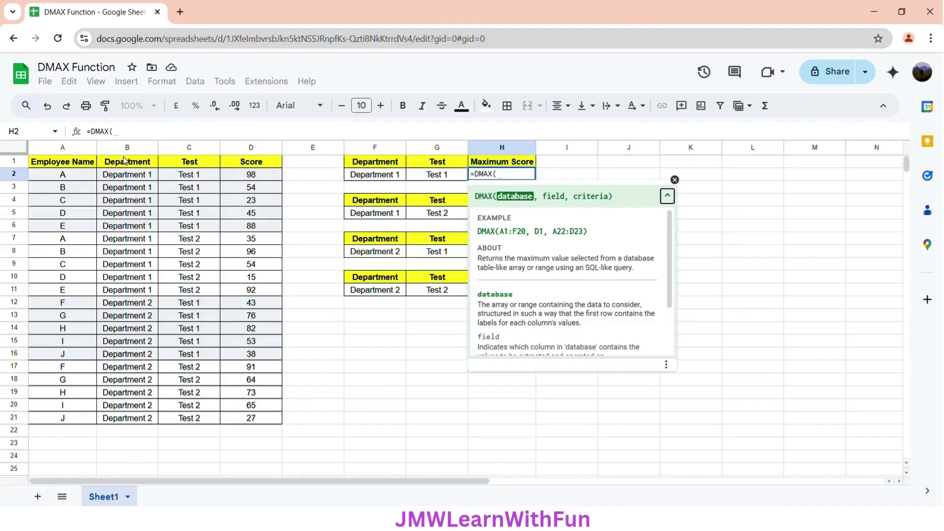
pyautogui.moveTo(125, 162); pyautogui.dragTo(252, 428)
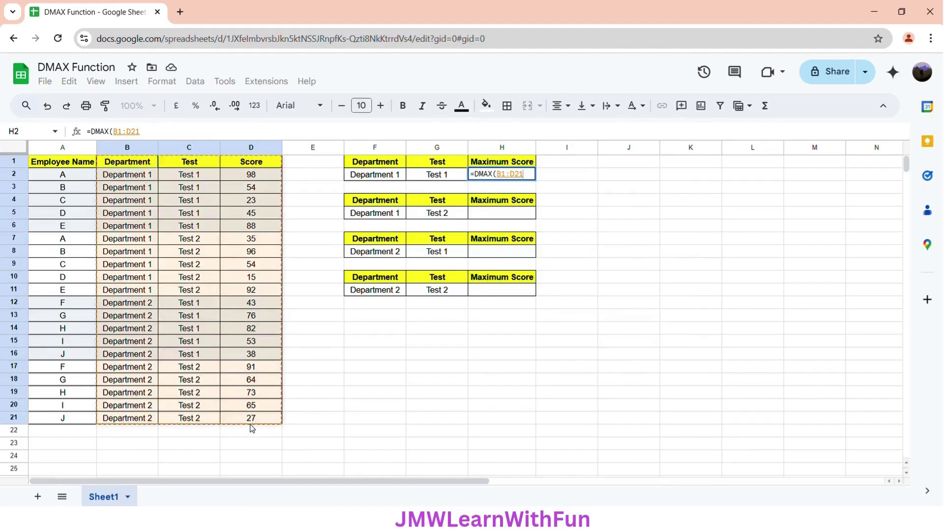
pyautogui.click(147, 136)
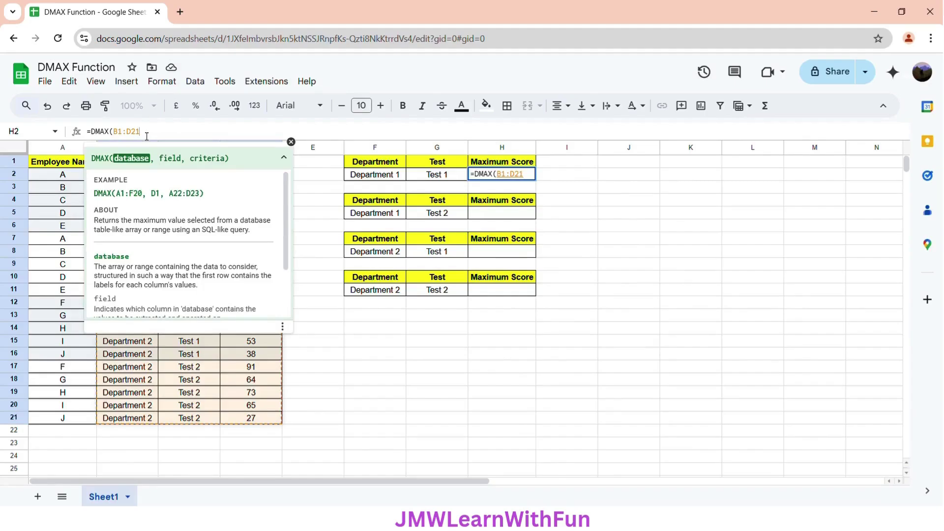
pyautogui.press('F4')
pyautogui.write(',')
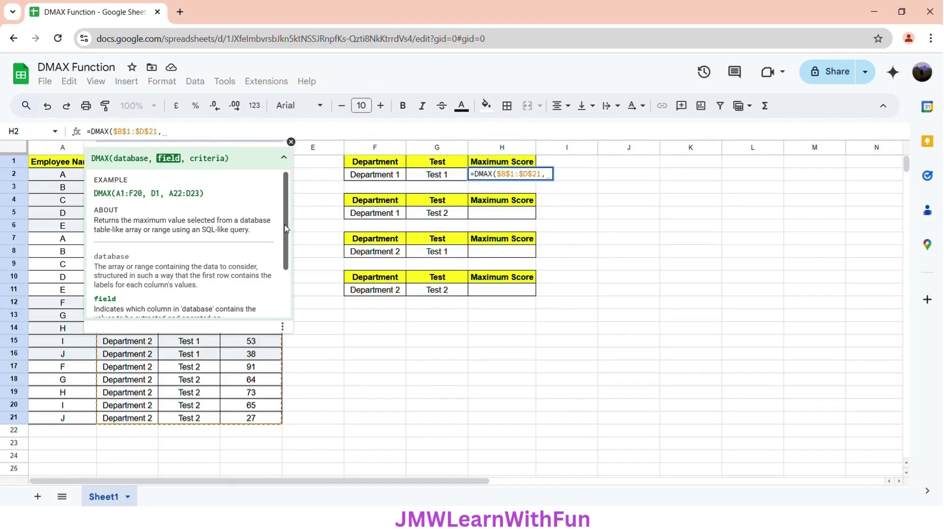
# Complete the H2 formula with field $D$1 and criteria F1:G2, and check its result against the Department 1, Test 1 rows.
pyautogui.write('D1')
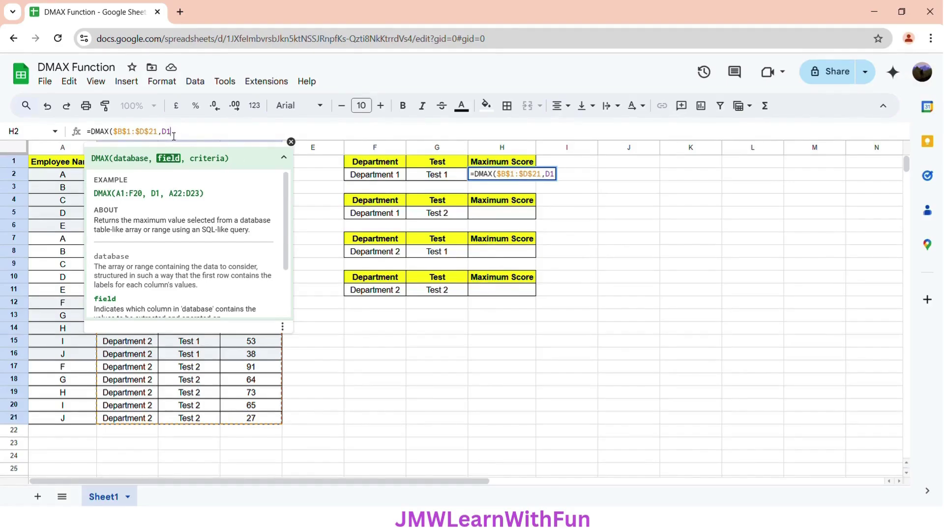
pyautogui.press('F4')
pyautogui.write(',')
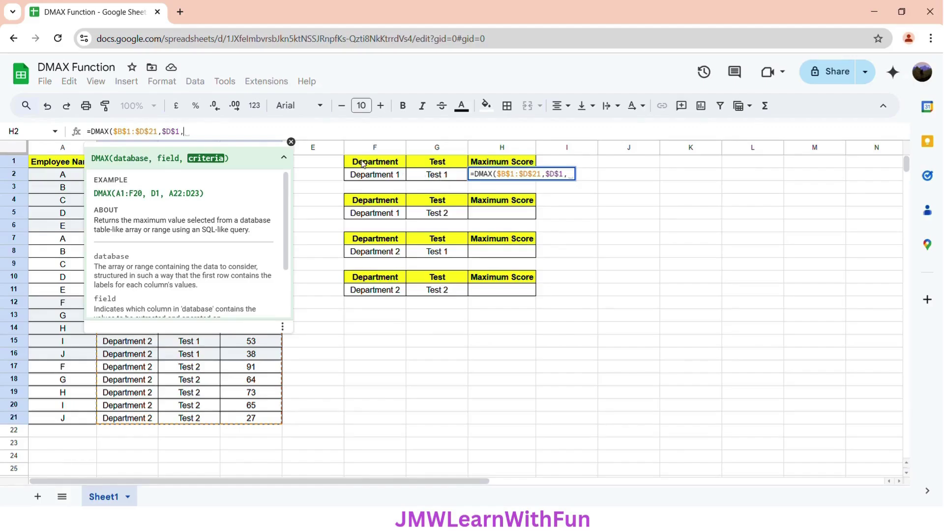
pyautogui.moveTo(365, 164); pyautogui.dragTo(435, 180)
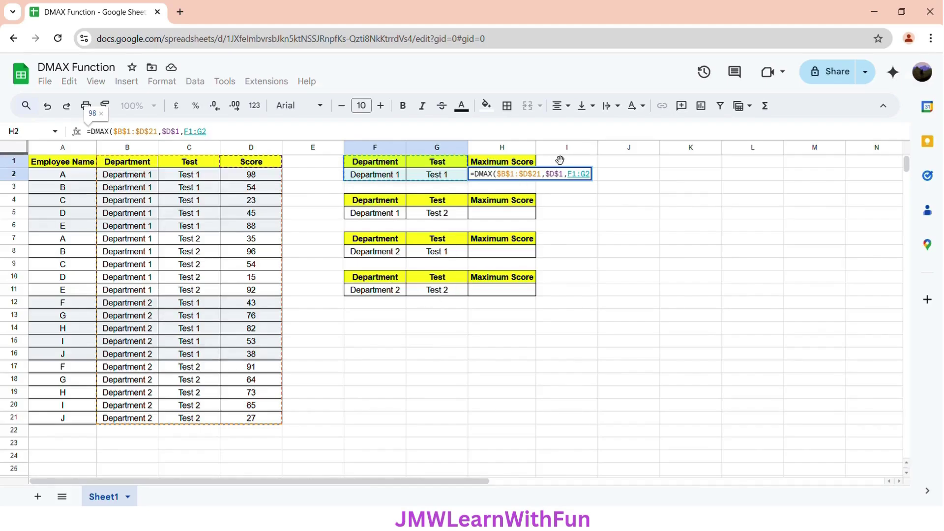
pyautogui.write(')')
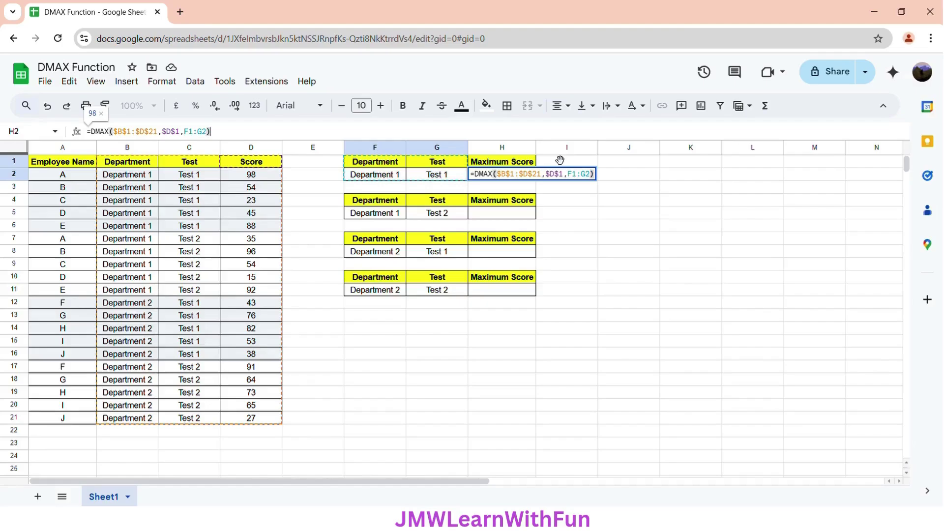
pyautogui.press('Return')
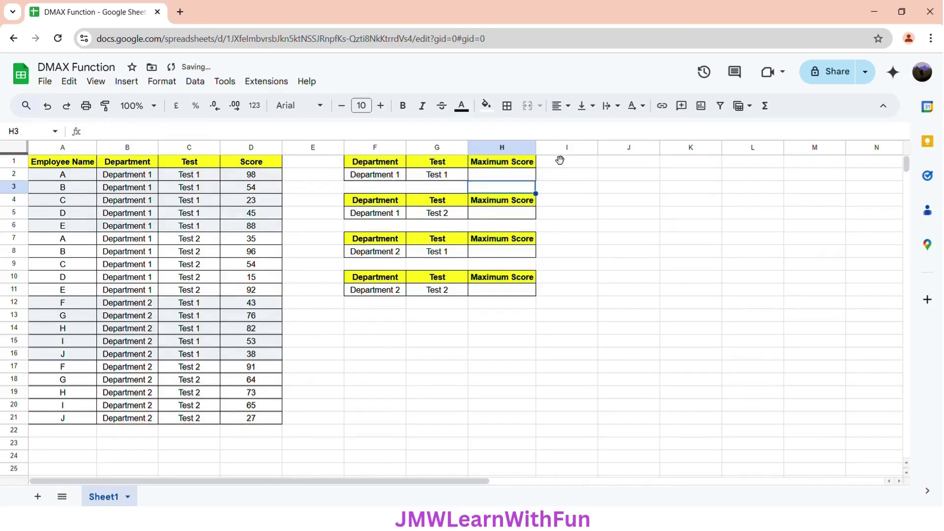
pyautogui.click(503, 177)
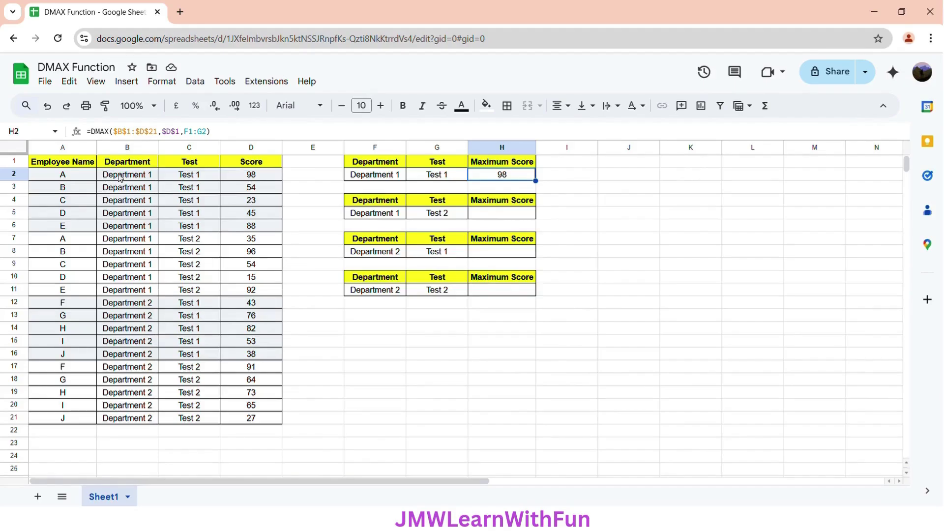
pyautogui.moveTo(120, 177); pyautogui.dragTo(261, 229)
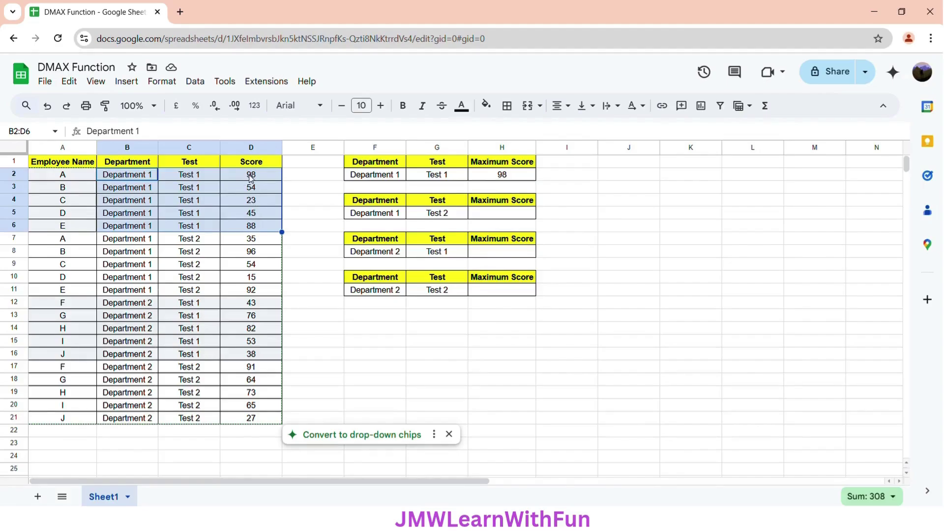
# Replace the field argument of the DMAX formula in H2 with the column label "Score".
pyautogui.click(489, 178)
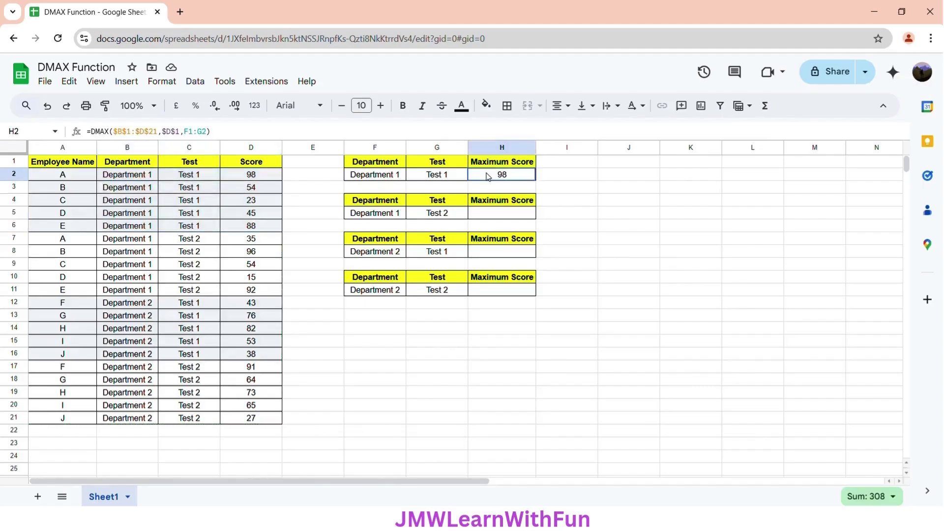
pyautogui.click(168, 136)
pyautogui.doubleClick(180, 137)
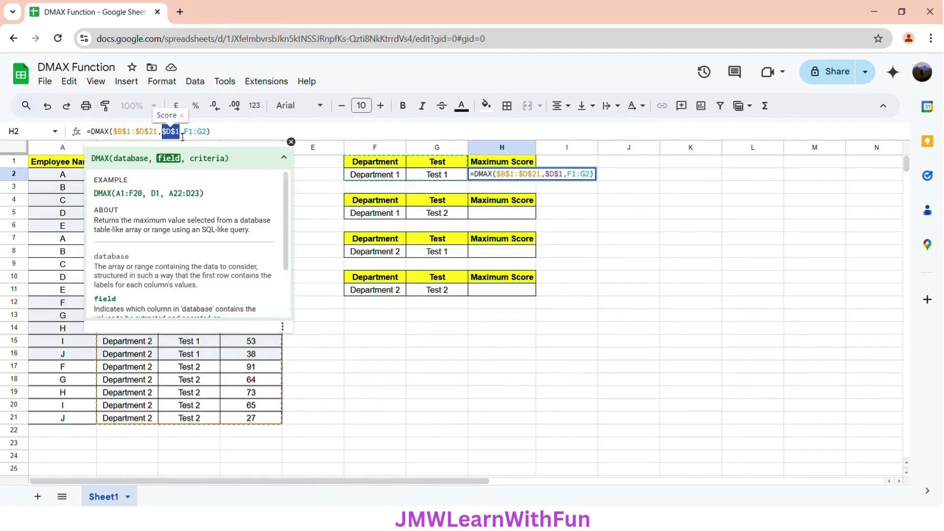
pyautogui.write('""')
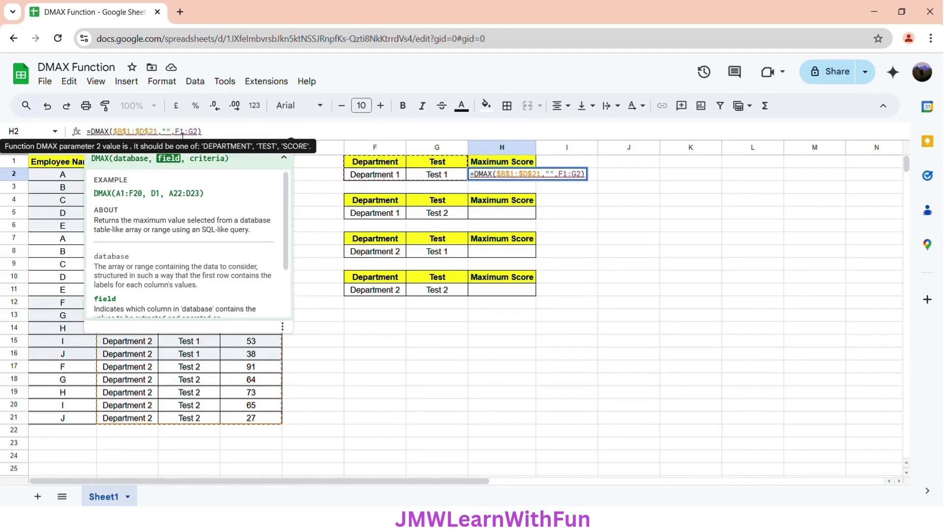
pyautogui.press('Left')
pyautogui.write('Score')
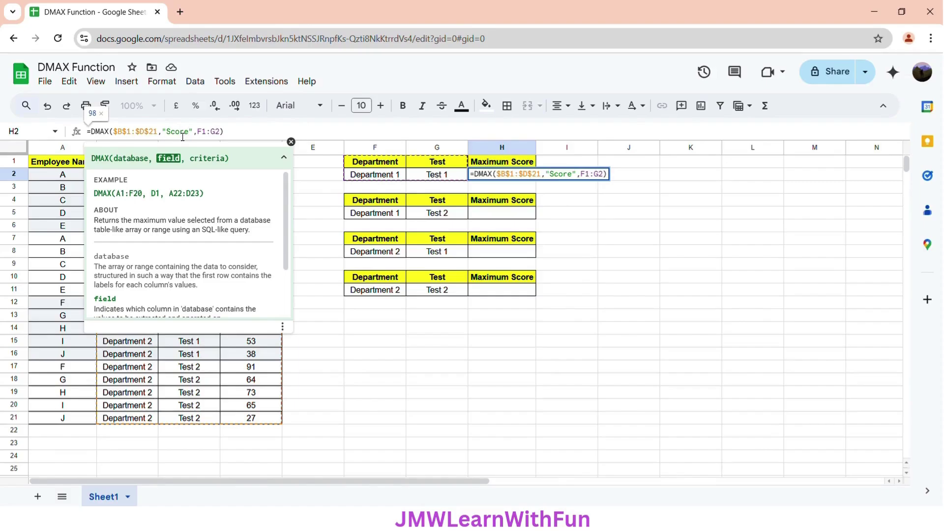
pyautogui.press('Return')
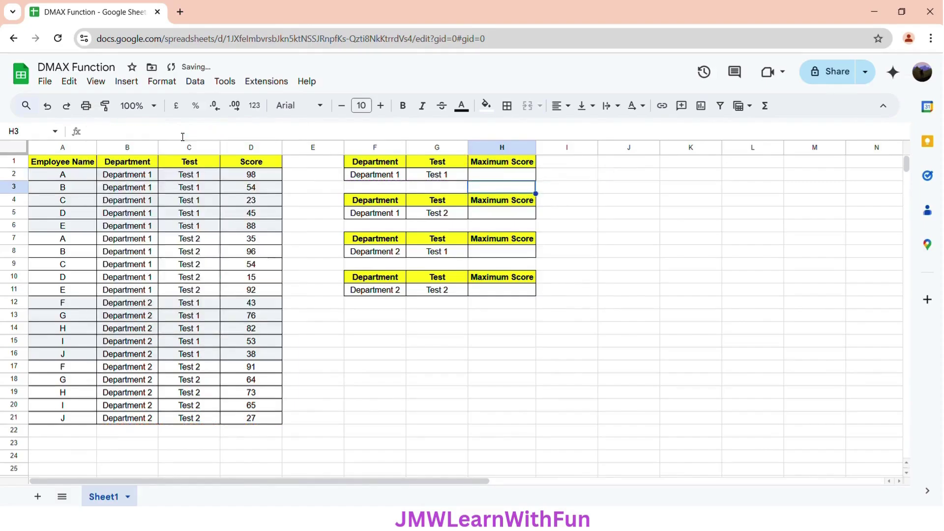
# Replace the field argument of the DMAX formula in H2 with the column number 3.
pyautogui.click(489, 177)
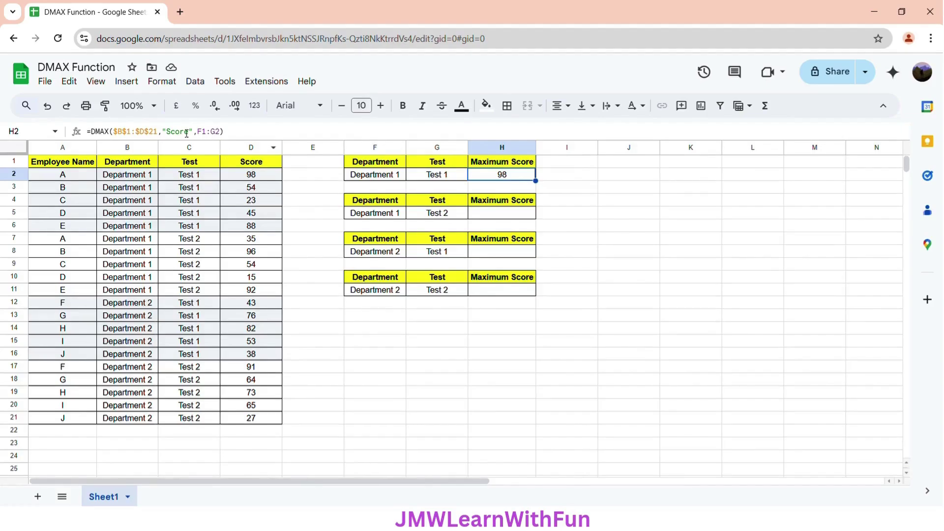
pyautogui.click(165, 133)
pyautogui.moveTo(163, 133); pyautogui.dragTo(196, 138)
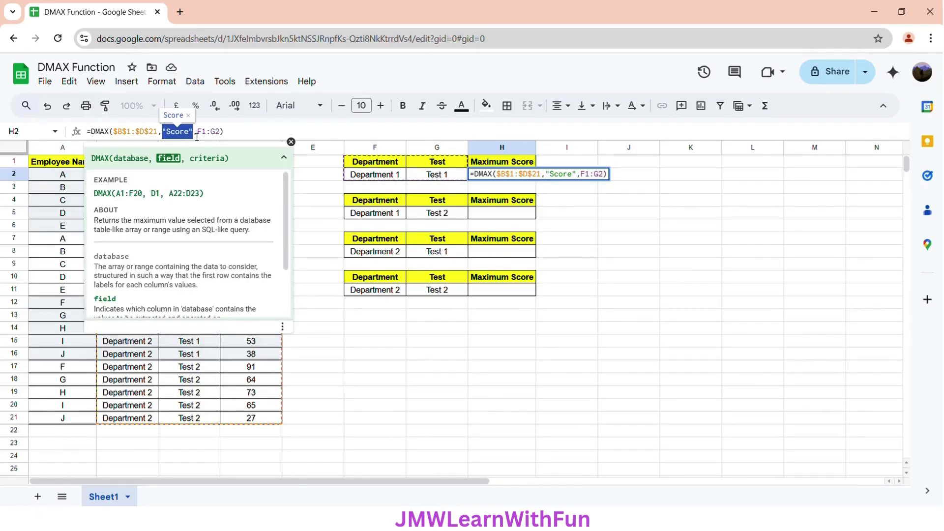
pyautogui.write('3')
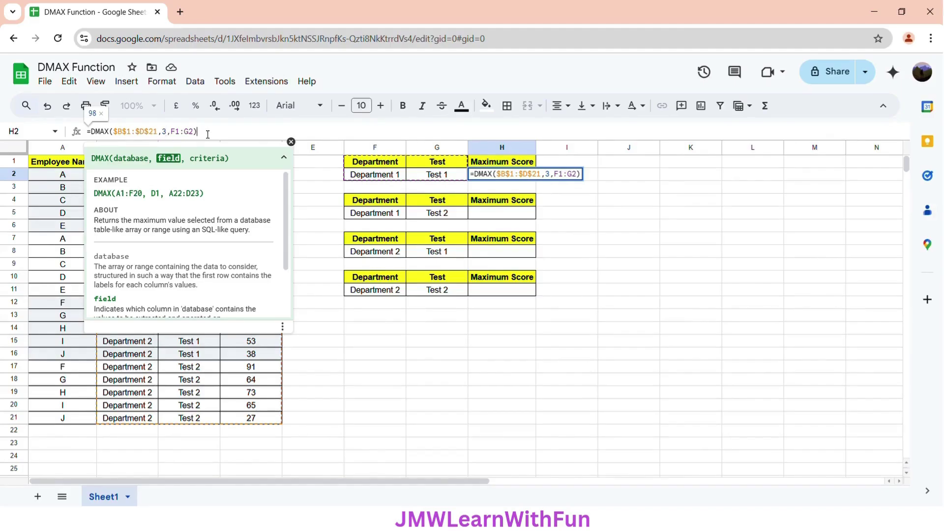
pyautogui.press('Return')
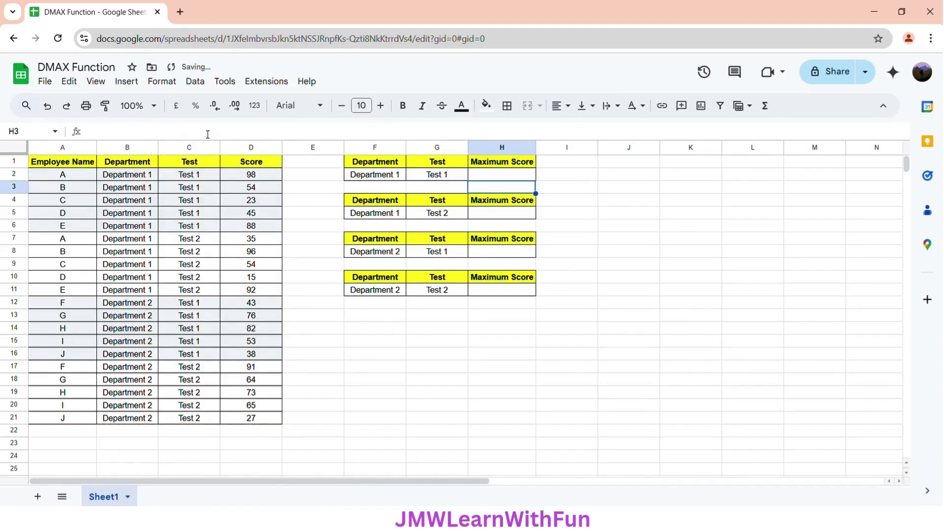
# Change the field argument of the DMAX formula in H2 to the absolute reference $D$1.
pyautogui.click(497, 178)
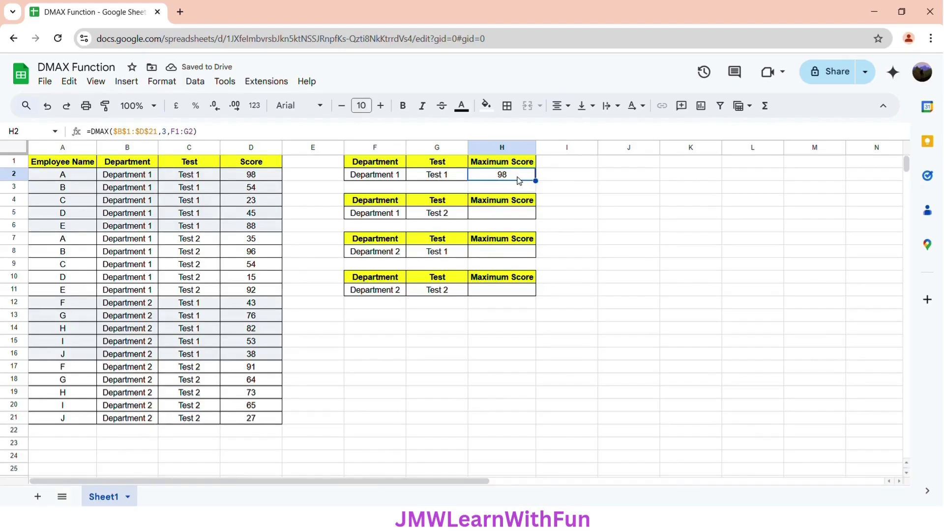
pyautogui.doubleClick(167, 133)
pyautogui.write('D1')
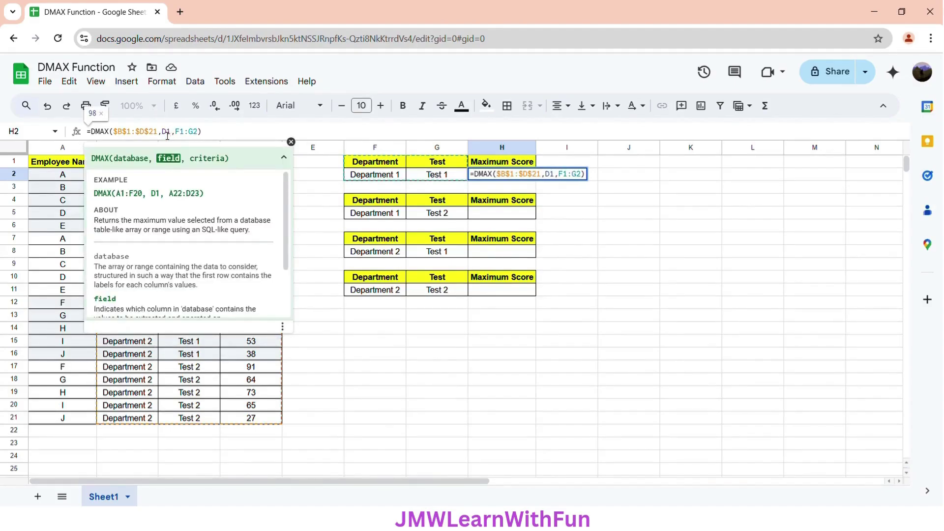
pyautogui.press('F4')
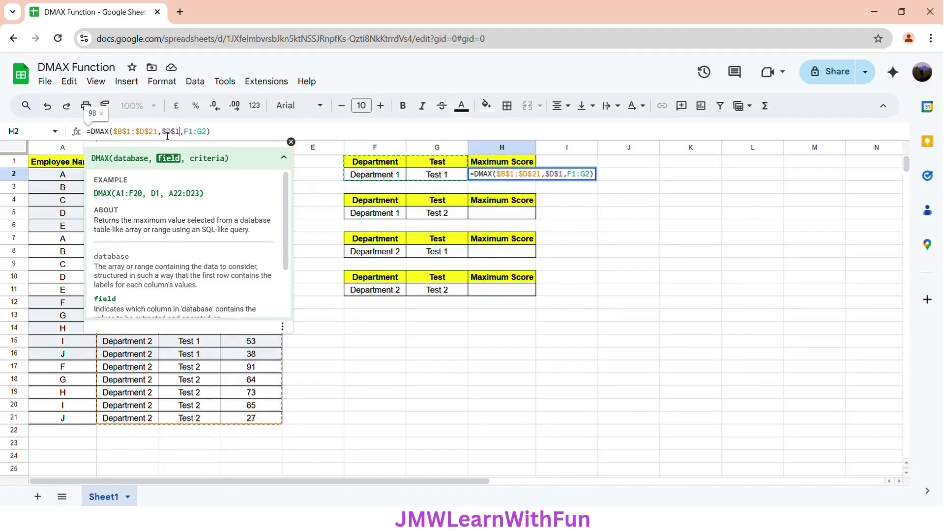
pyautogui.click(242, 136)
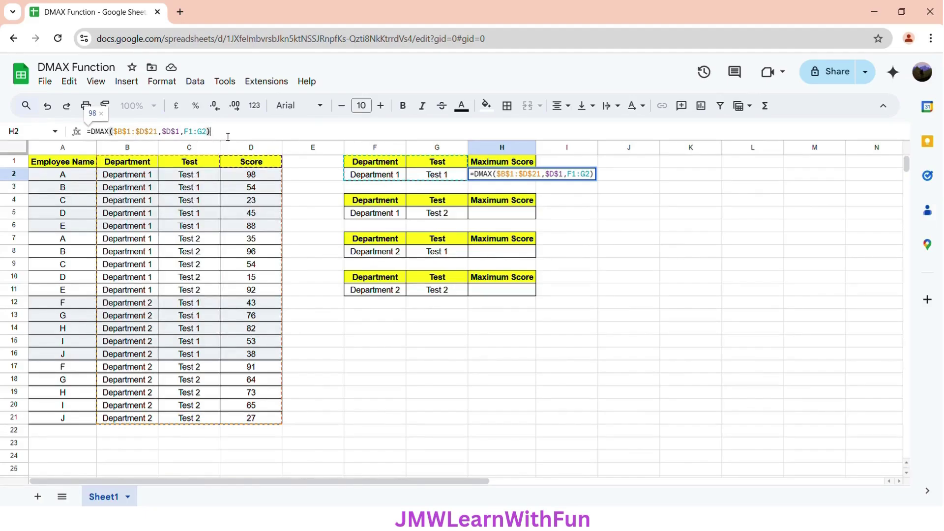
# Start an array formula in J3 containing two empty inner arrays separated by a comma, ={{},{}}.
pyautogui.click(610, 188)
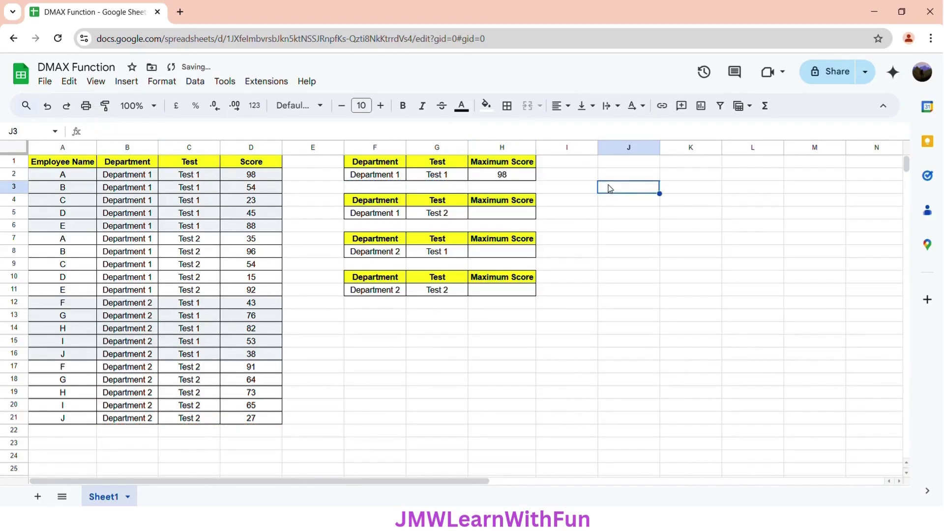
pyautogui.write('=')
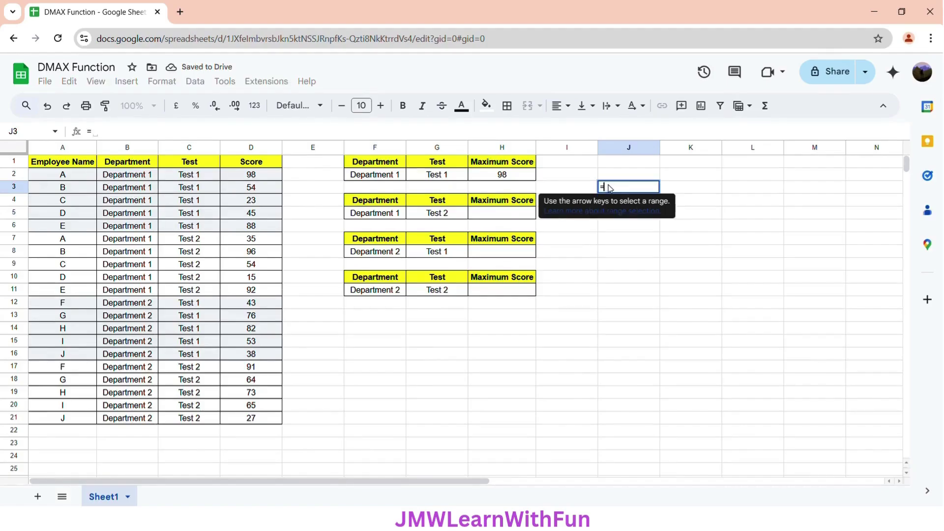
pyautogui.write('{')
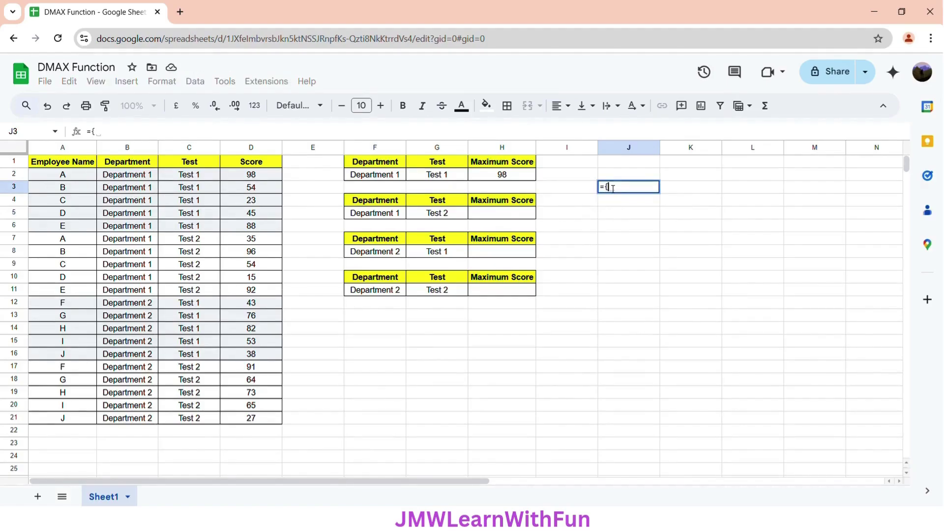
pyautogui.write('}')
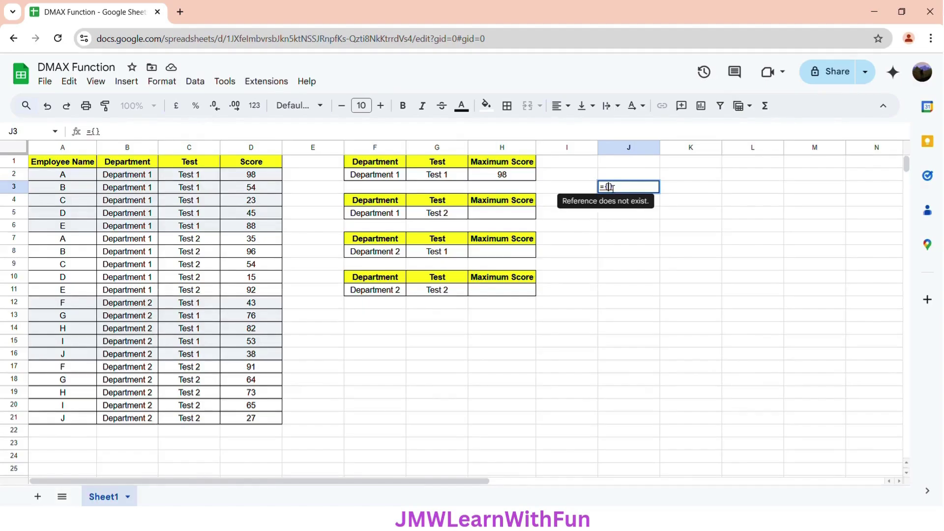
pyautogui.write('{}')
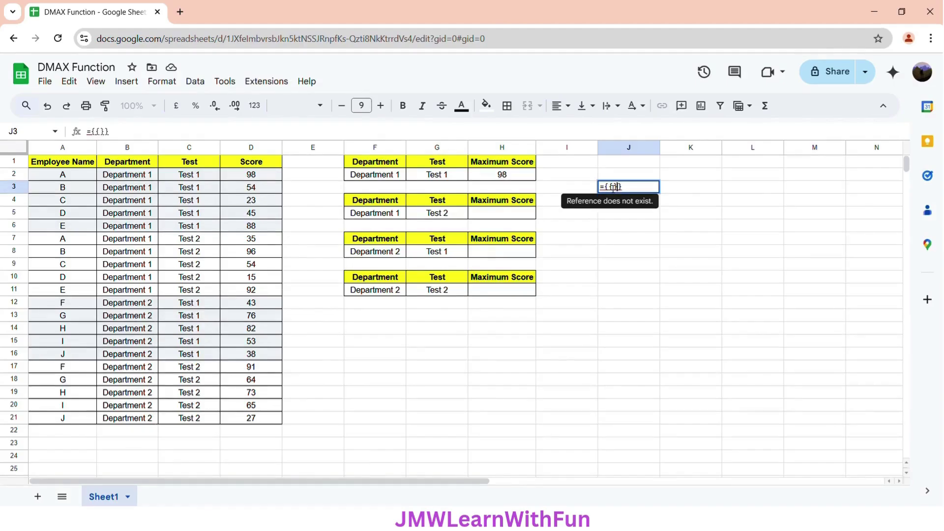
pyautogui.write(', ')
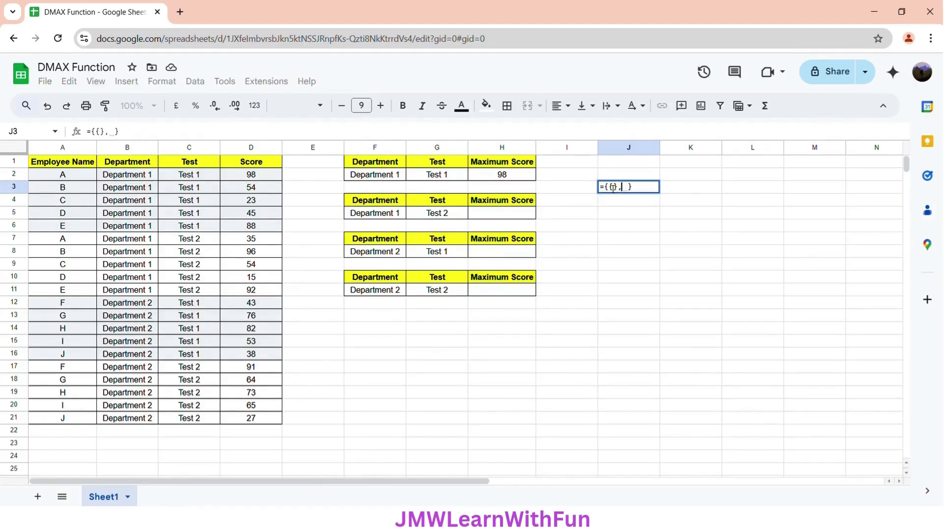
pyautogui.write('{}')
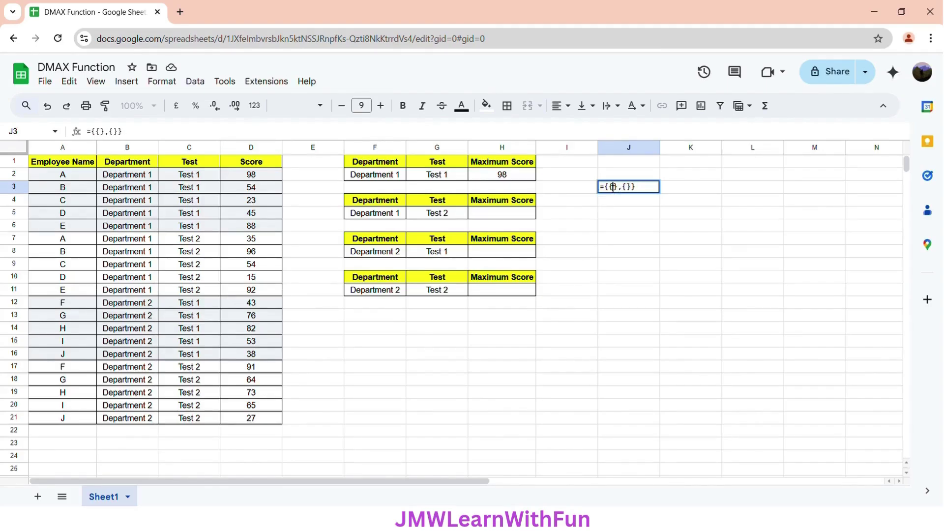
# Fill the first inner array in J3 with "Department" and "Department 1", separated by a semicolon.
pyautogui.write('""')
pyautogui.write('Dep')
pyautogui.write('artment')
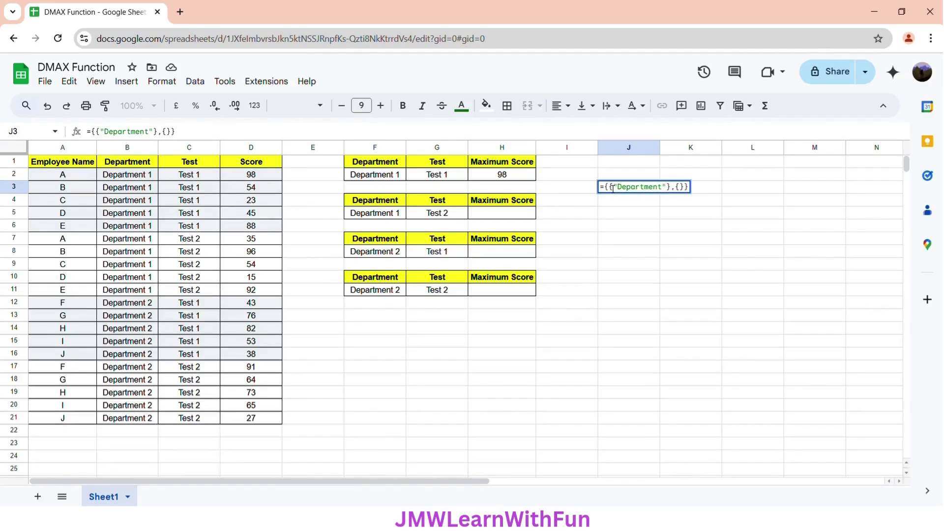
pyautogui.write(', ')
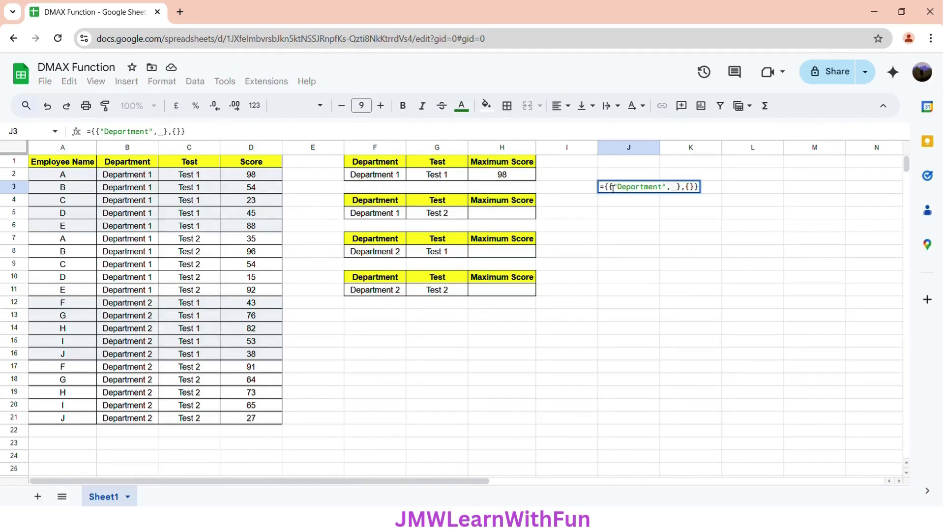
pyautogui.write('""')
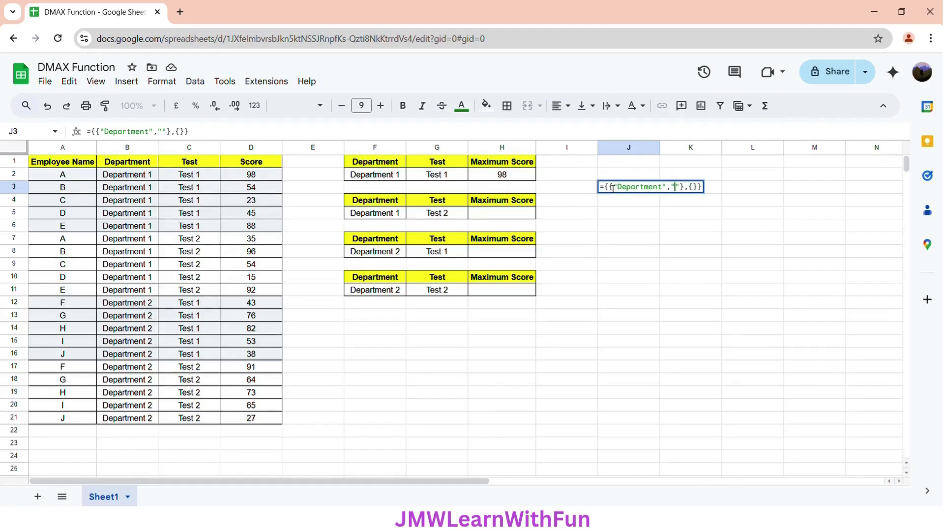
pyautogui.write('Depar')
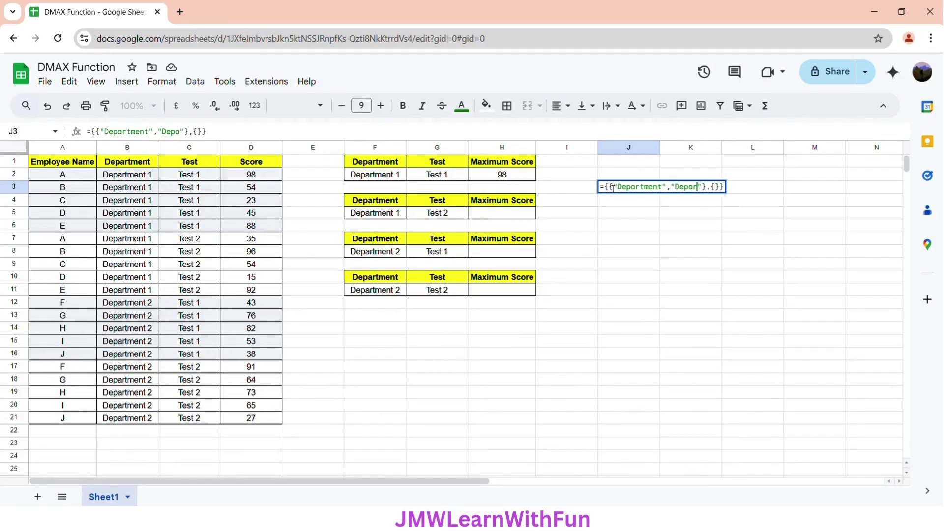
pyautogui.write('tment 1')
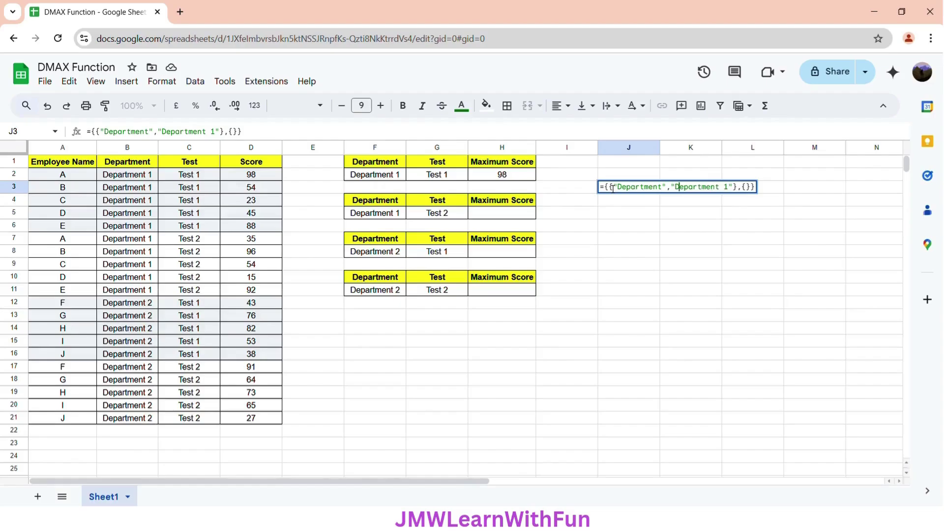
pyautogui.press('BackSpace')
pyautogui.write(';')
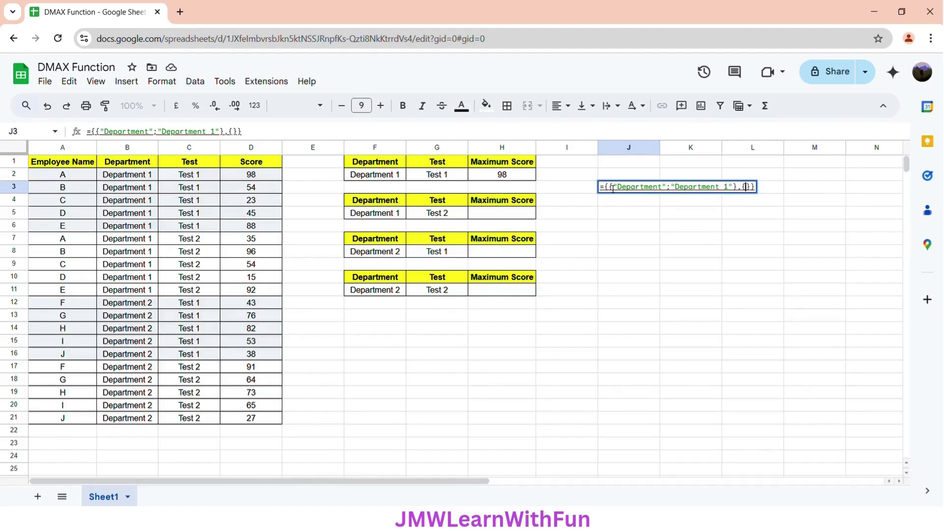
# Fill the second inner array in J3 with "Test";"Test 1" and enter the formula.
pyautogui.write('""')
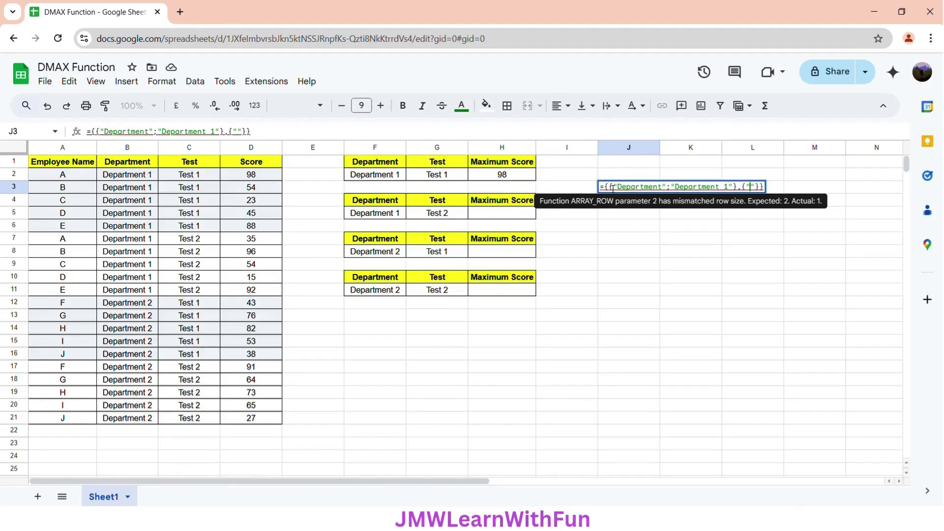
pyautogui.write('Test')
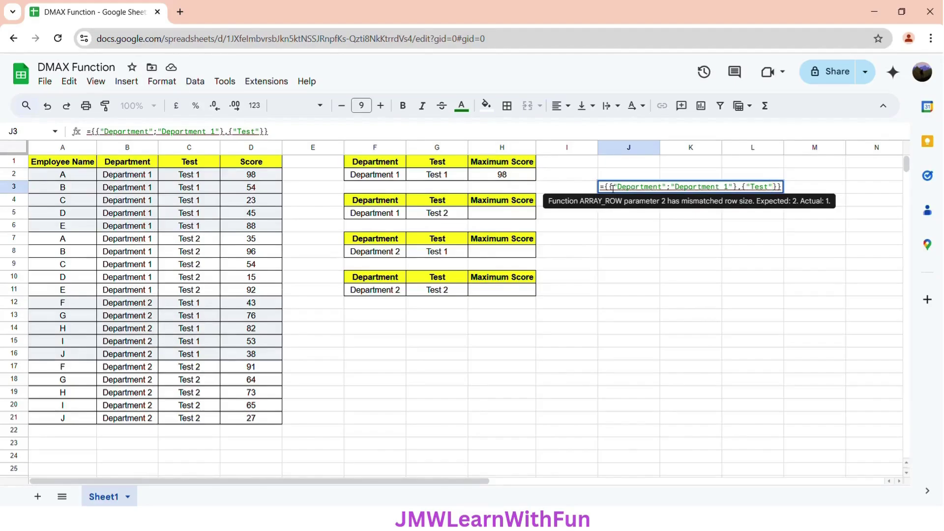
pyautogui.write(';""')
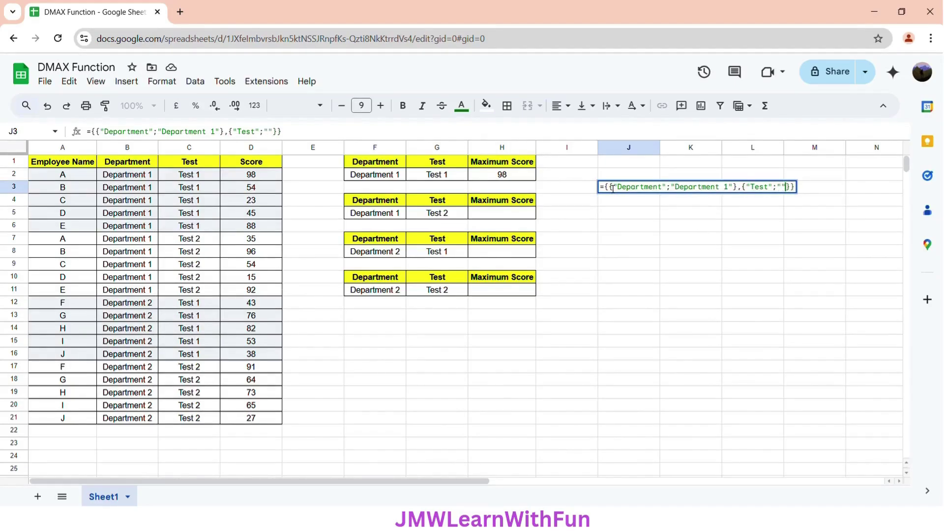
pyautogui.write('Test 1')
pyautogui.press('Return')
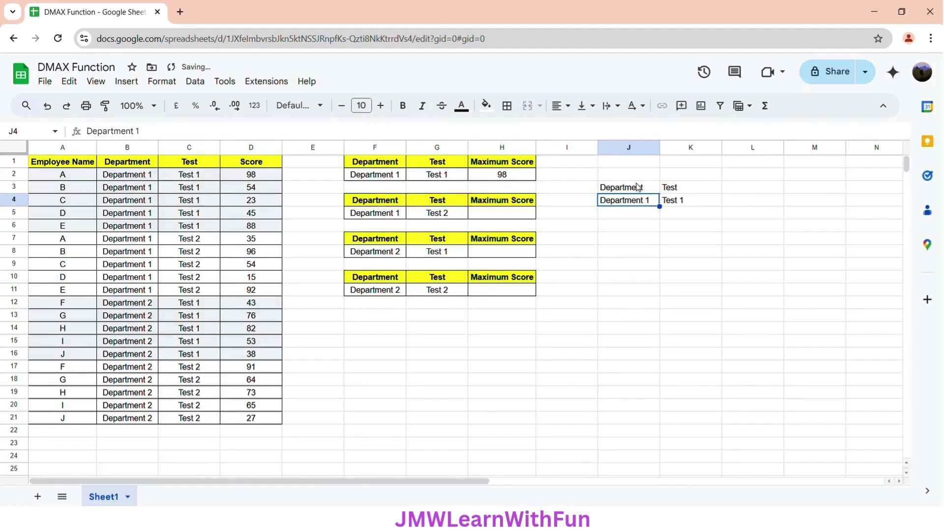
# Copy the array expression from the J3 formula without its equals sign.
pyautogui.click(632, 190)
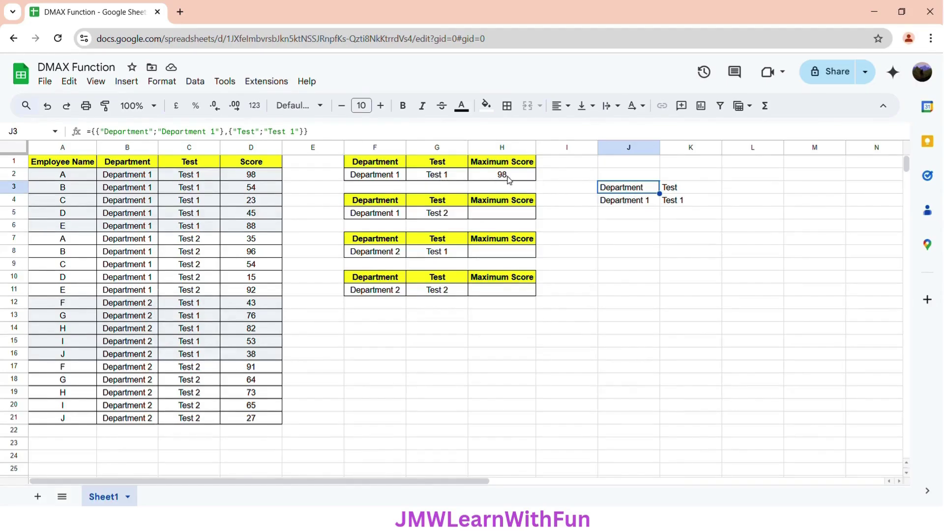
pyautogui.click(480, 176)
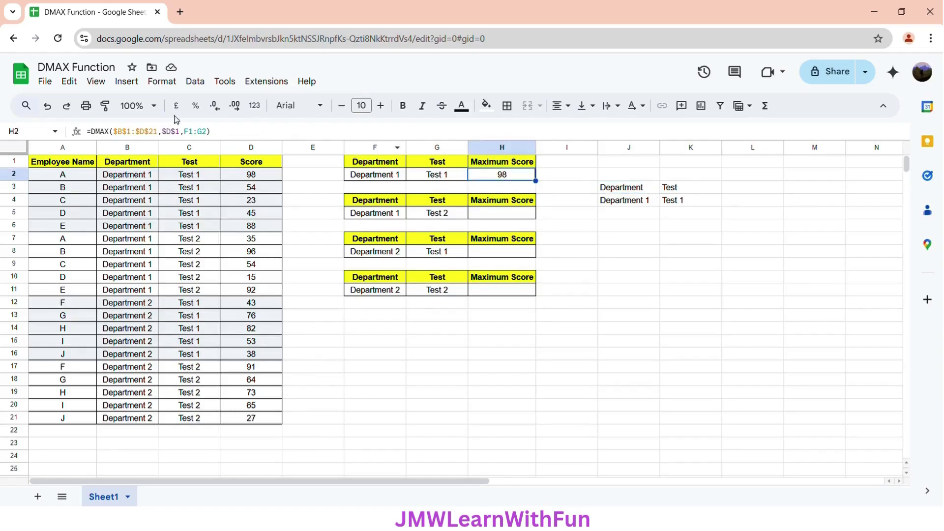
pyautogui.click(634, 192)
pyautogui.moveTo(321, 140); pyautogui.dragTo(96, 129)
pyautogui.hotkey('ctrl', 'c')
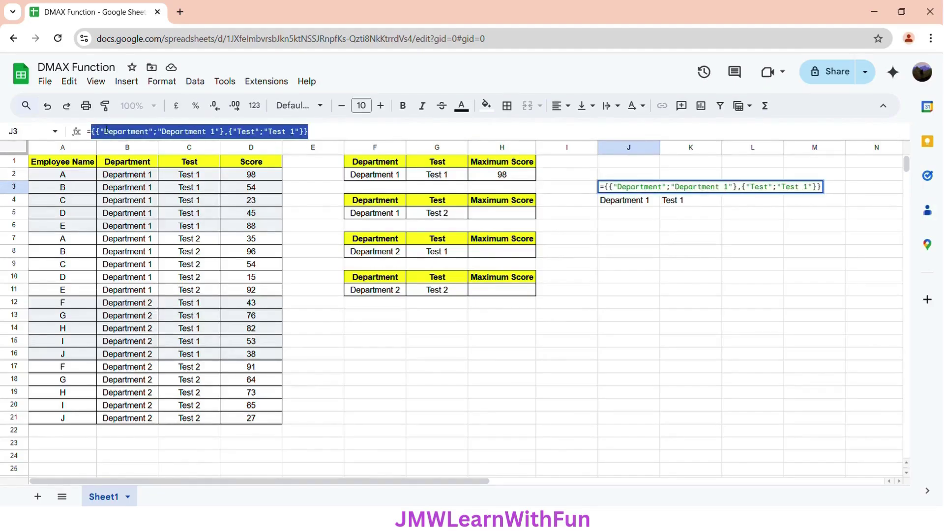
pyautogui.click(372, 131)
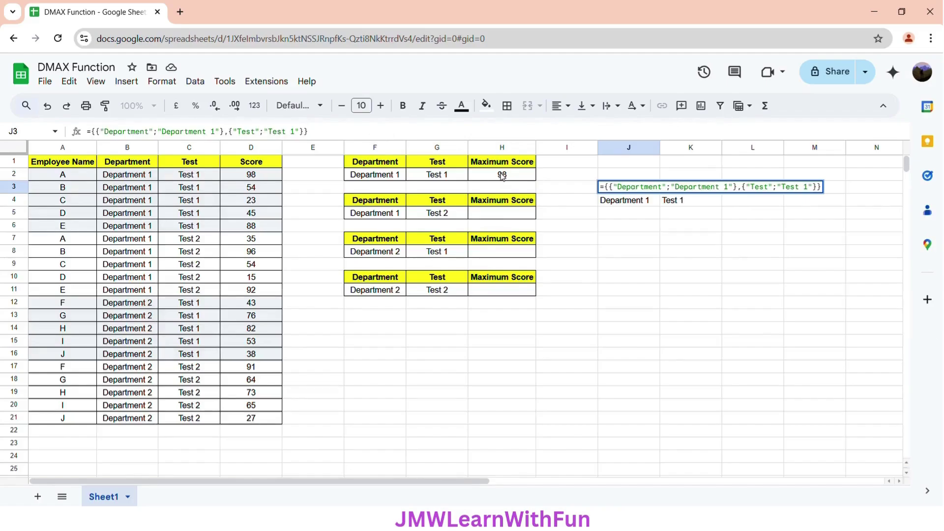
# Replace the criteria range F1:G2 in the H2 DMAX formula with the copied array {{"Department";"Department 1"},{"Test";"Test 1"}}.
pyautogui.click(501, 175)
pyautogui.click(187, 132)
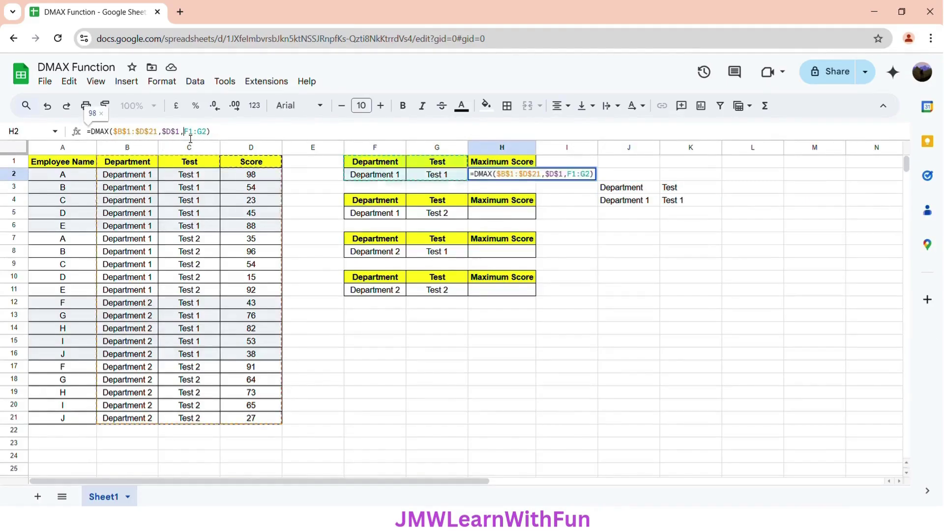
pyautogui.moveTo(184, 133); pyautogui.dragTo(210, 138)
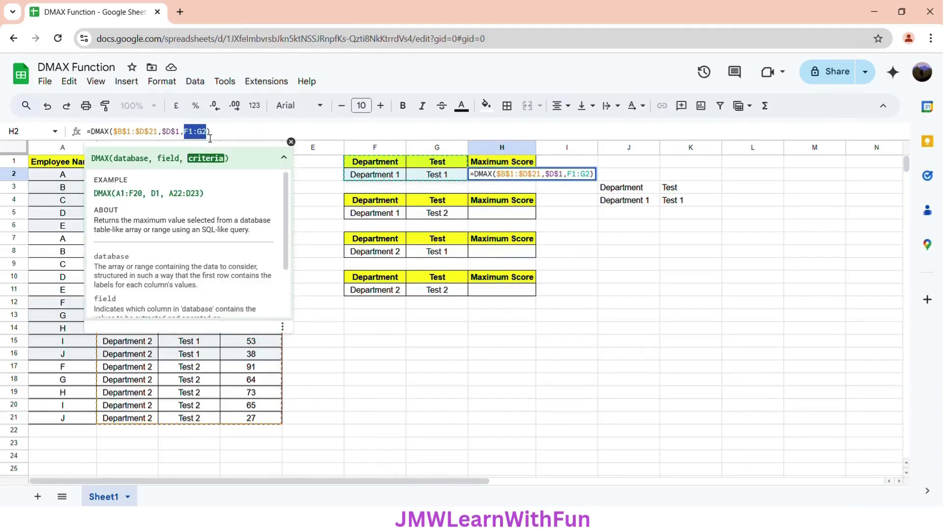
pyautogui.hotkey('ctrl', 'v')
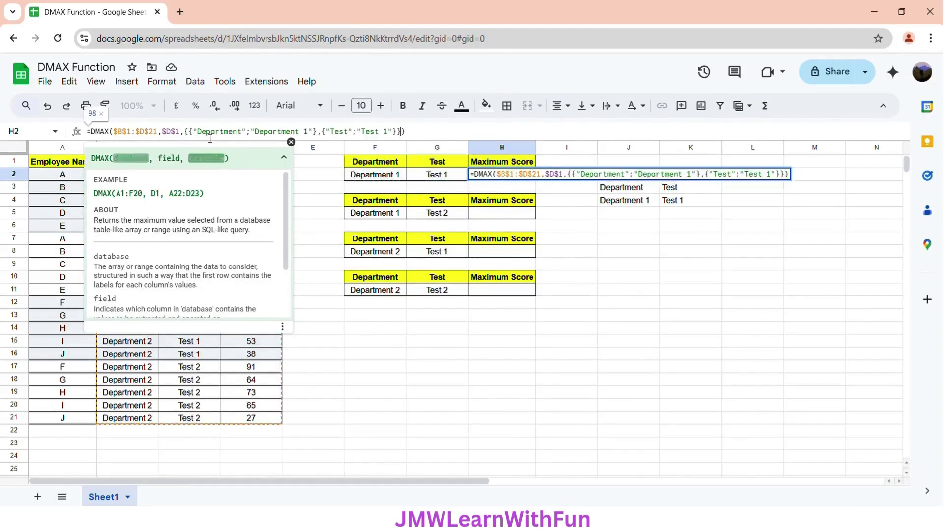
pyautogui.press('Return')
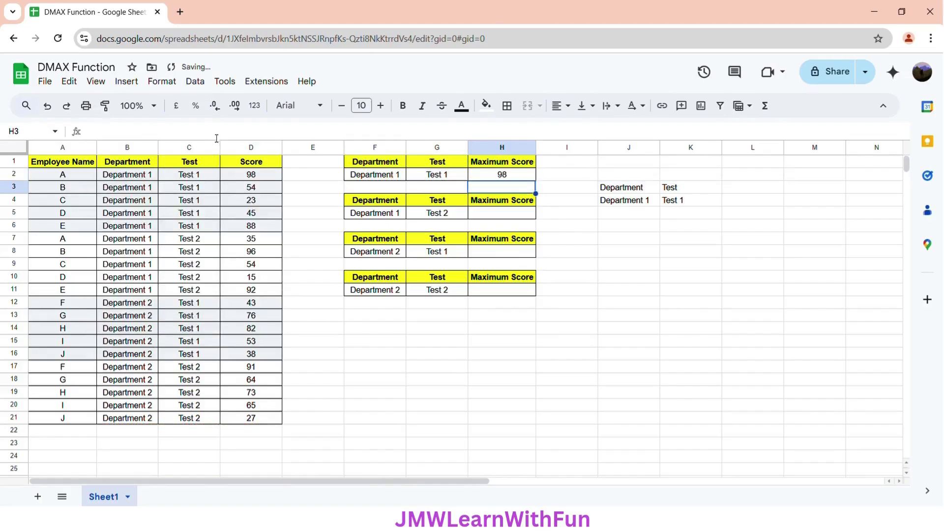
pyautogui.click(508, 178)
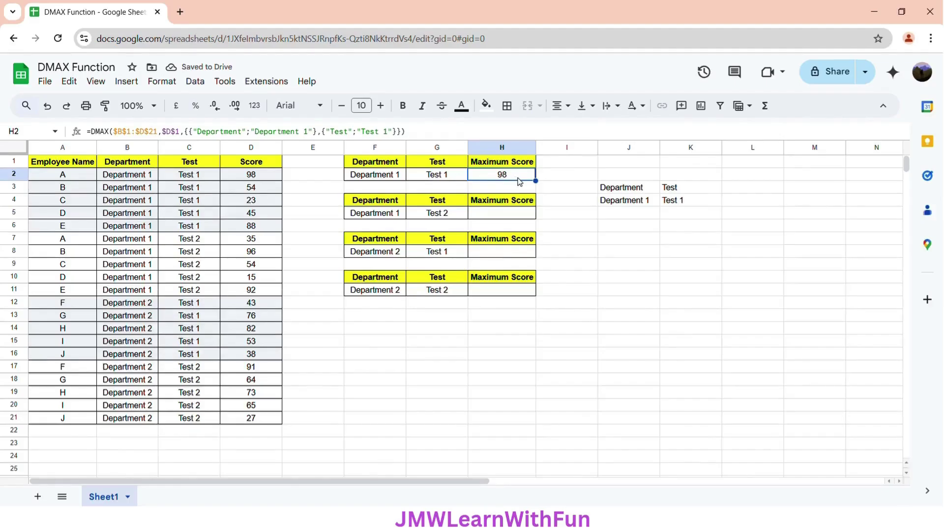
# Test the H2 formula by setting the score in D2 to 97 and back to 98.
pyautogui.click(273, 180)
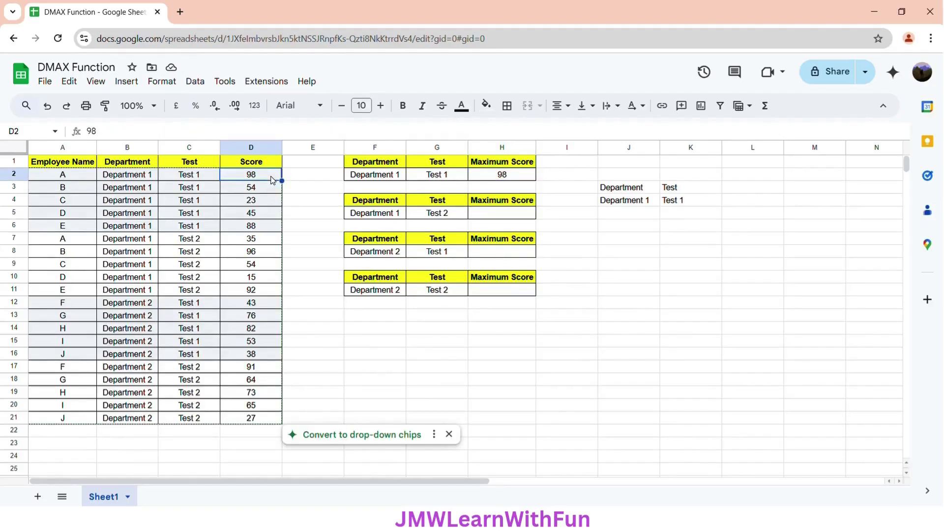
pyautogui.write('9')
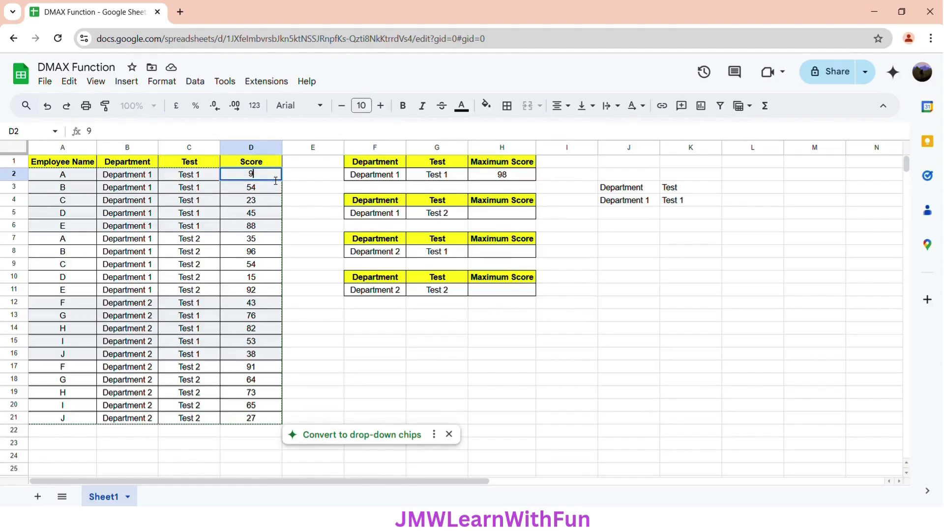
pyautogui.write('7')
pyautogui.press('Return')
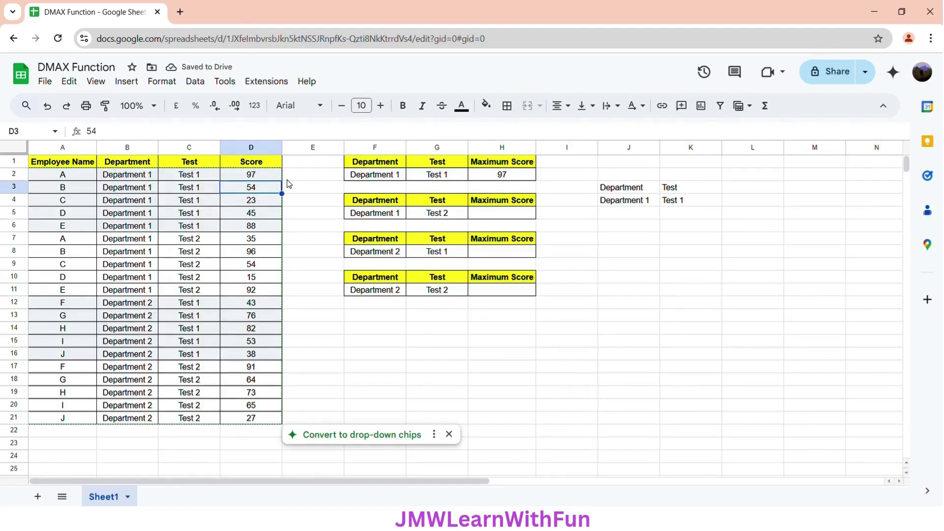
pyautogui.click(265, 178)
pyautogui.write('98')
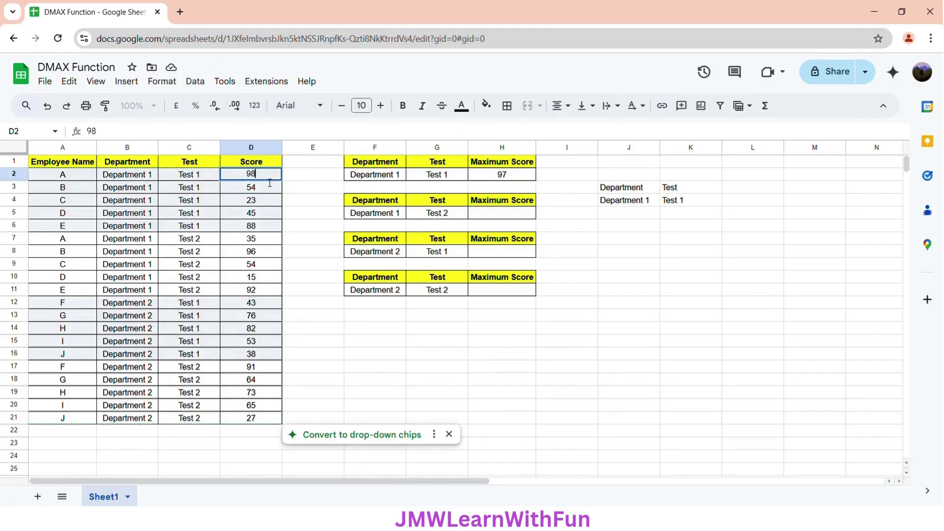
pyautogui.press('Return')
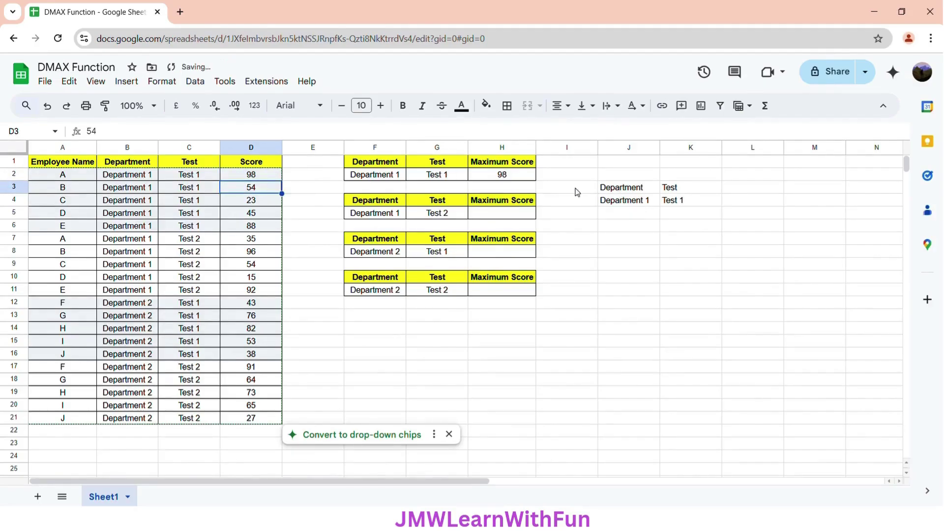
# Replace the inline array criteria in the H2 DMAX formula with the range F1:G2, and delete the helper array formula in J3.
pyautogui.click(500, 176)
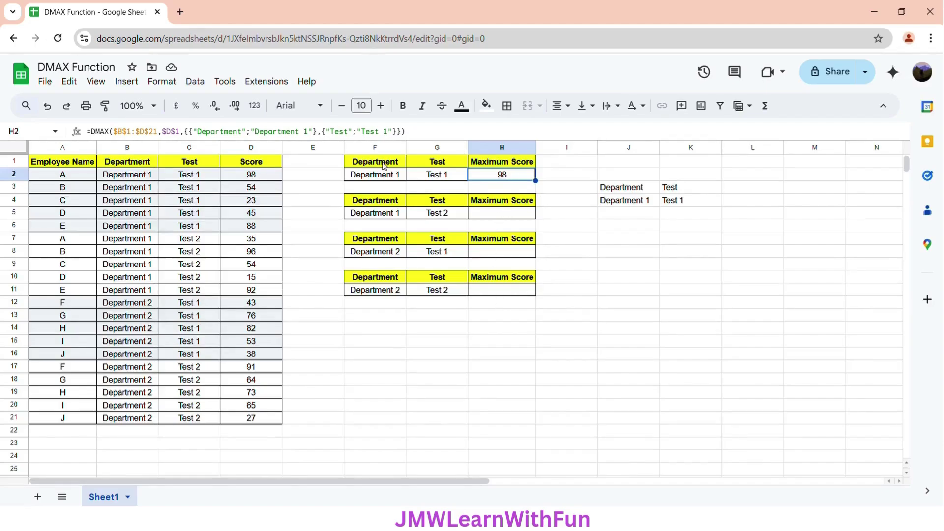
pyautogui.moveTo(188, 133); pyautogui.dragTo(402, 124)
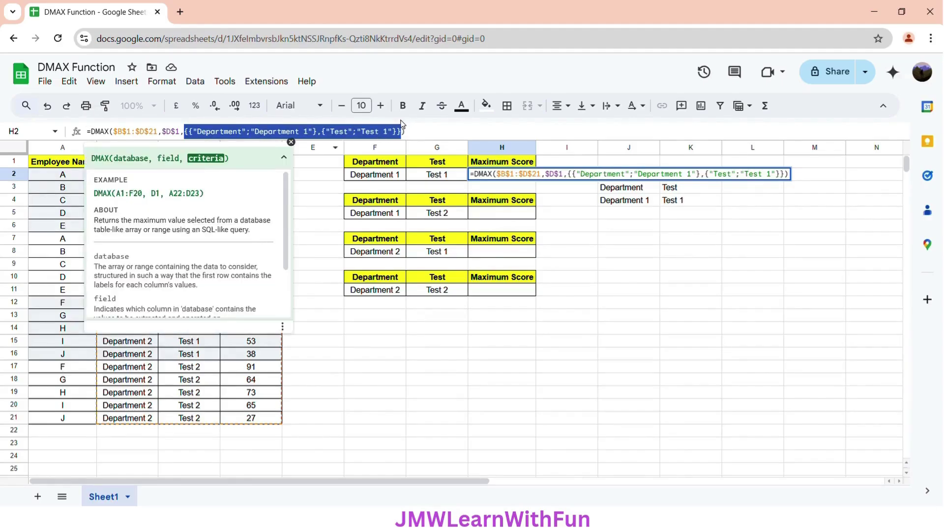
pyautogui.press('BackSpace')
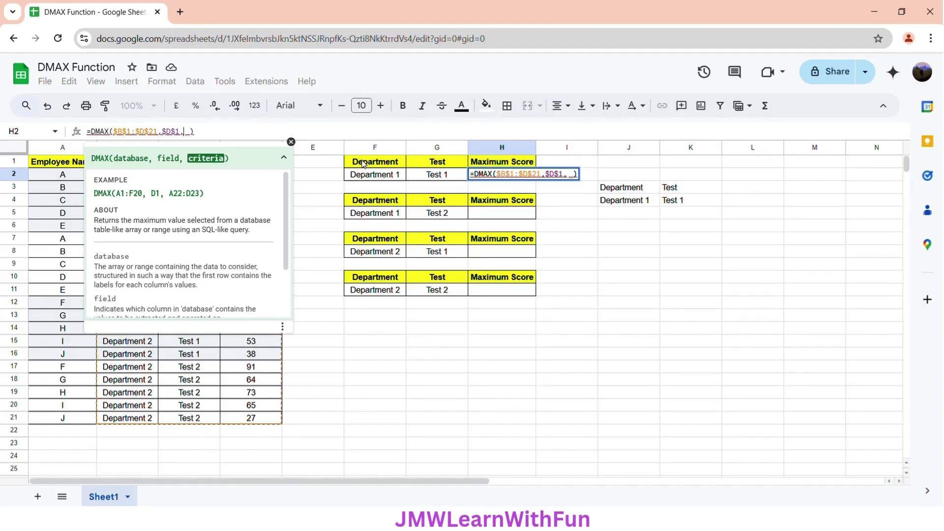
pyautogui.moveTo(364, 164); pyautogui.dragTo(436, 183)
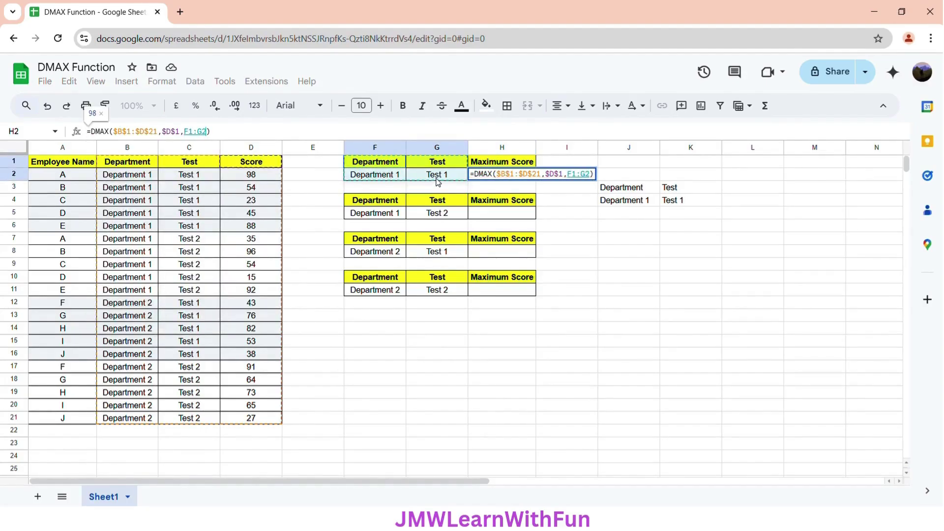
pyautogui.press('Return')
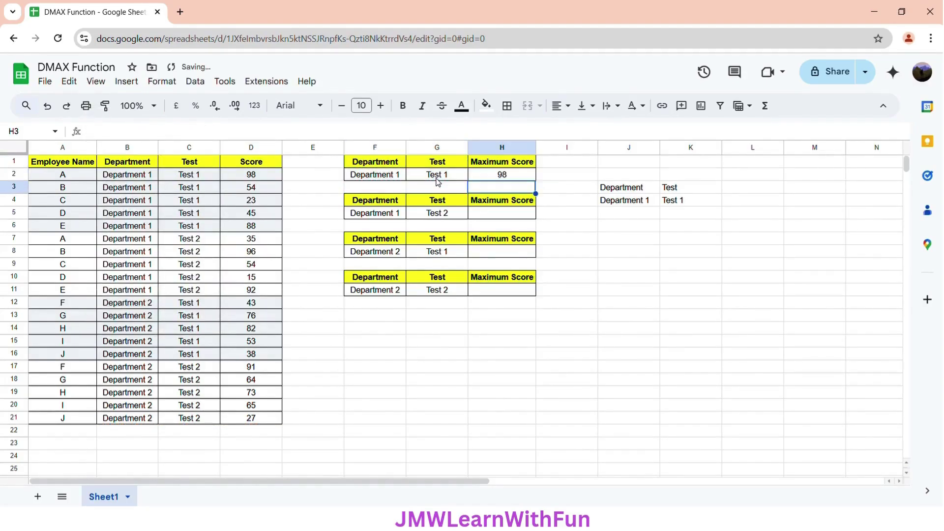
pyautogui.click(622, 192)
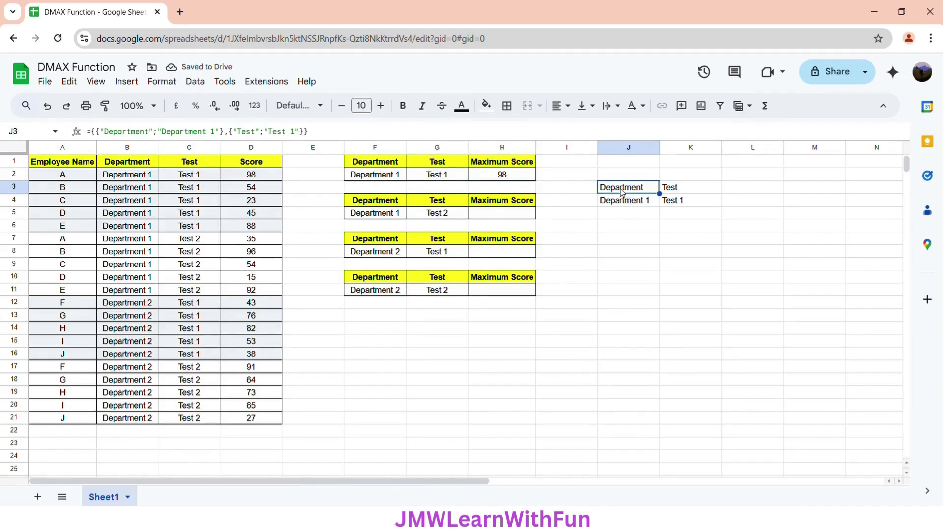
pyautogui.press('Delete')
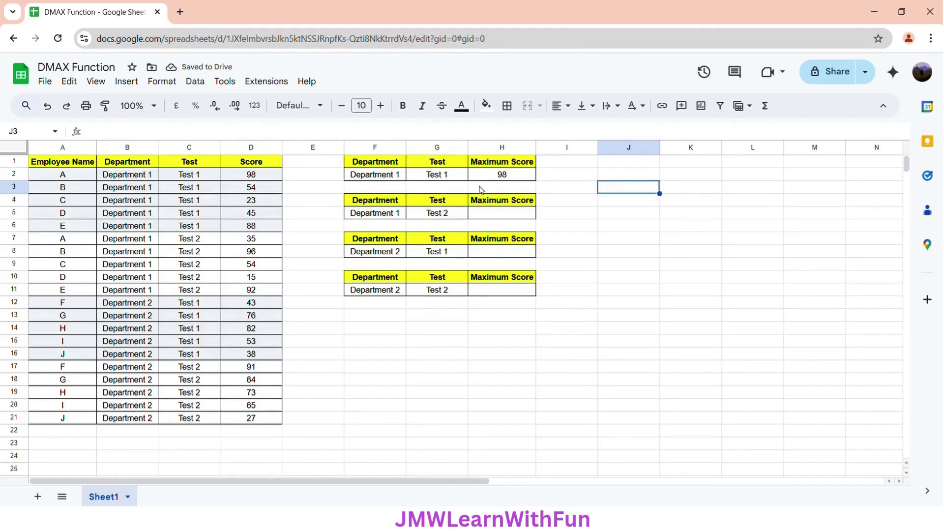
# Copy the DMAX formula from H2 into H5 for Department 1, Test 2, and check it against the rows A7:D11.
pyautogui.click(501, 178)
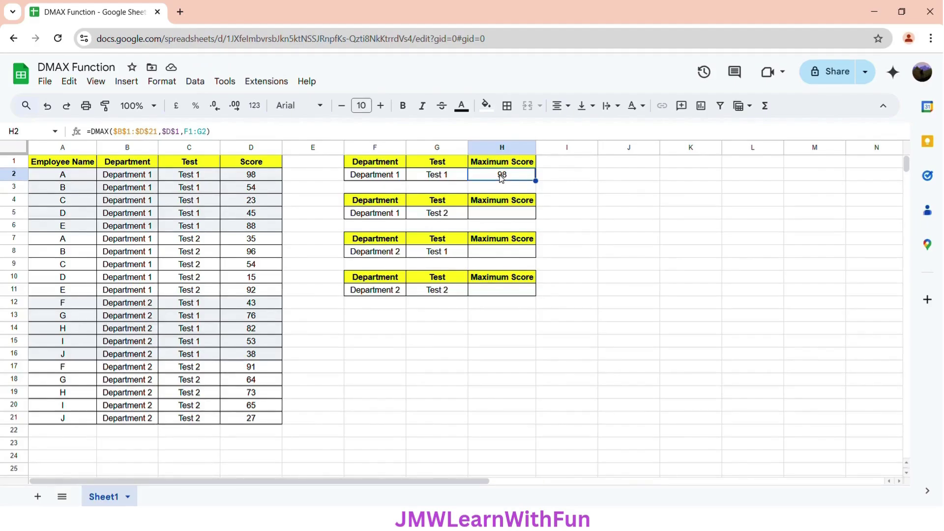
pyautogui.hotkey('ctrl', 'c')
pyautogui.click(493, 215)
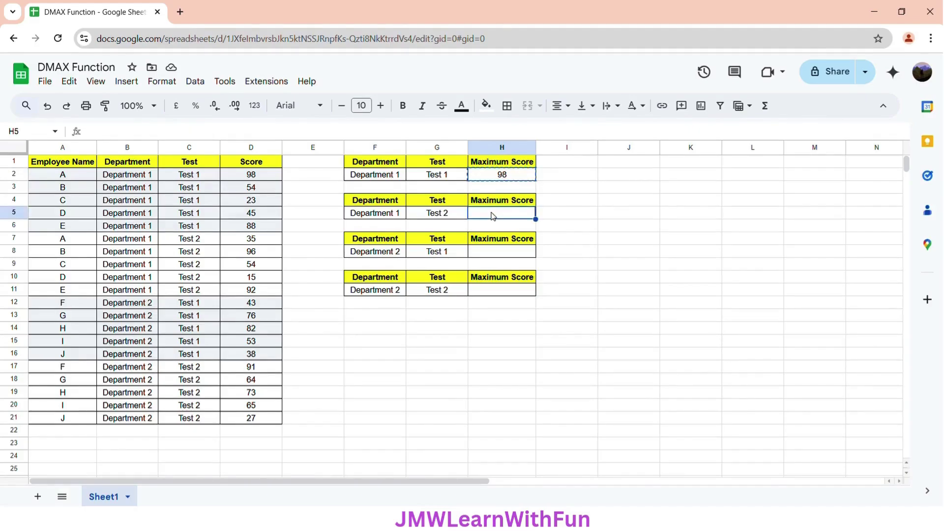
pyautogui.hotkey('ctrl', 'v')
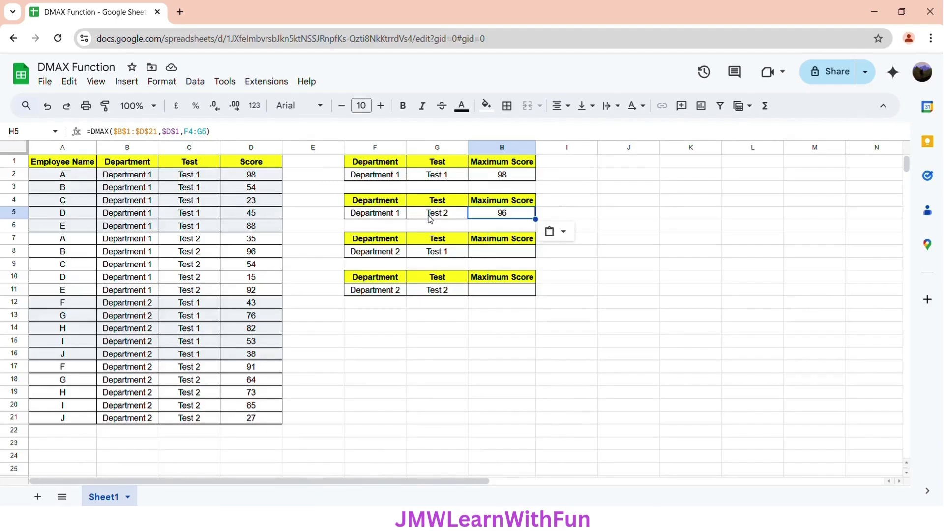
pyautogui.click(222, 139)
pyautogui.press('Return')
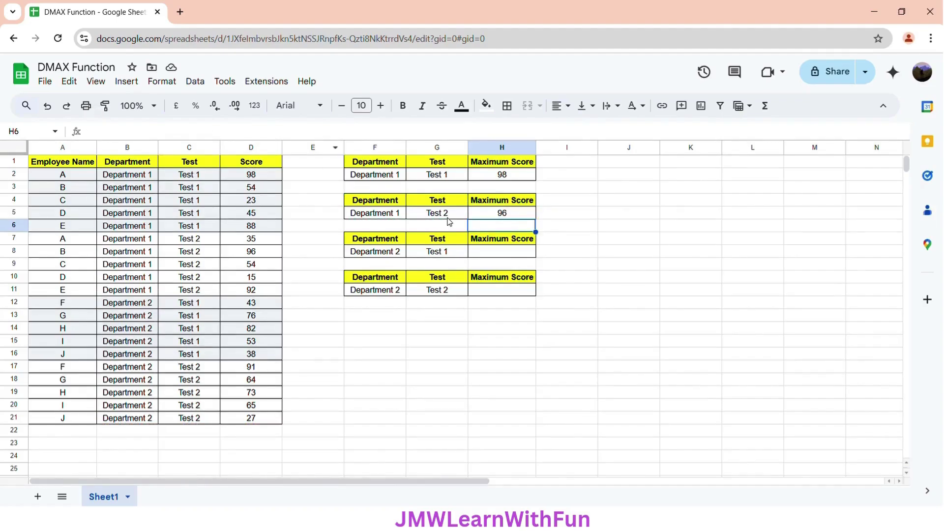
pyautogui.click(521, 215)
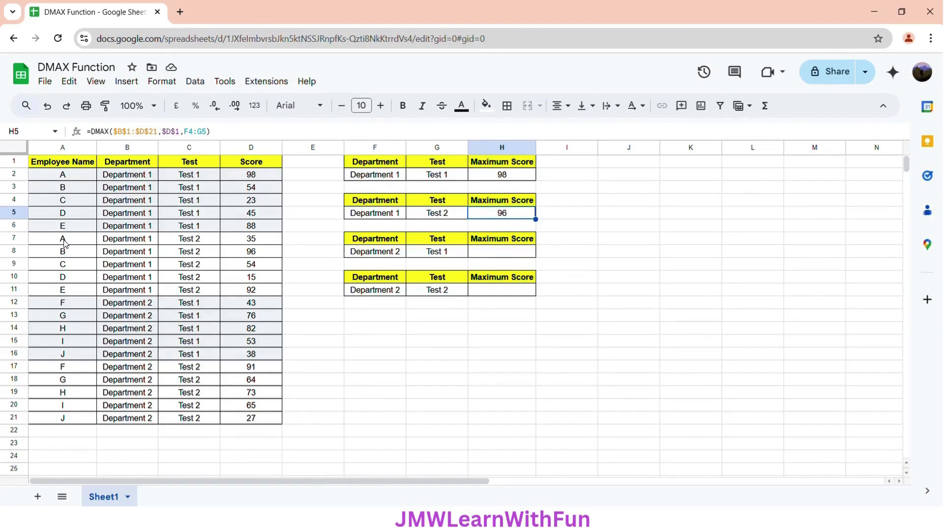
pyautogui.moveTo(64, 243); pyautogui.dragTo(268, 294)
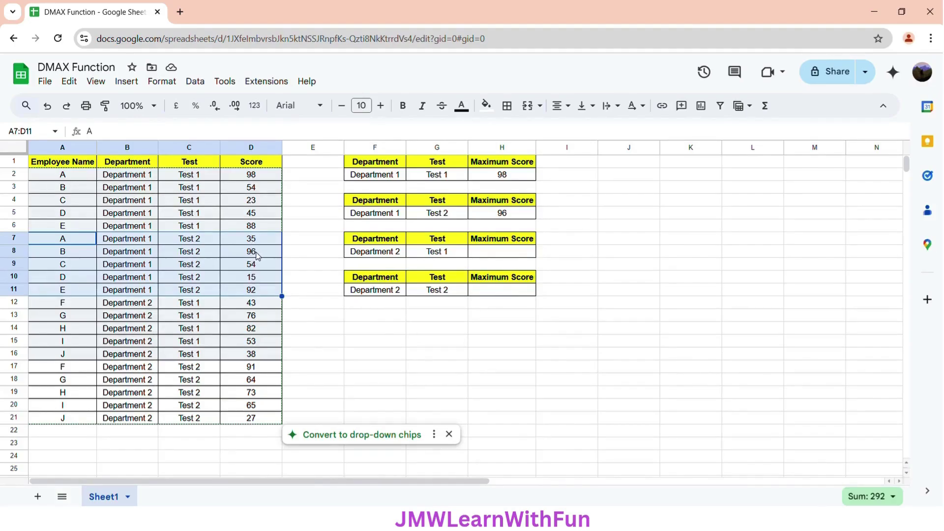
pyautogui.click(509, 216)
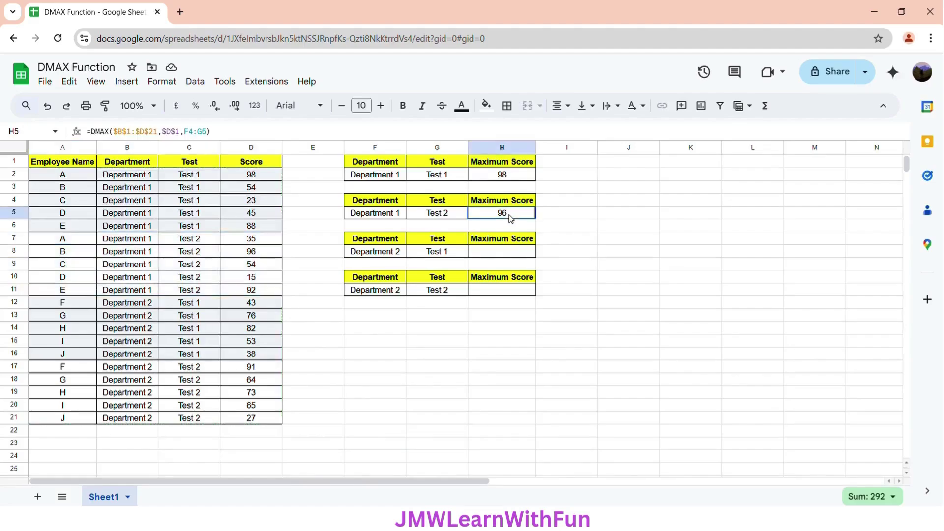
# Copy the H2 DMAX formula into H8 for Department 2, Test 1, and check it against the rows A12:D16.
pyautogui.click(505, 177)
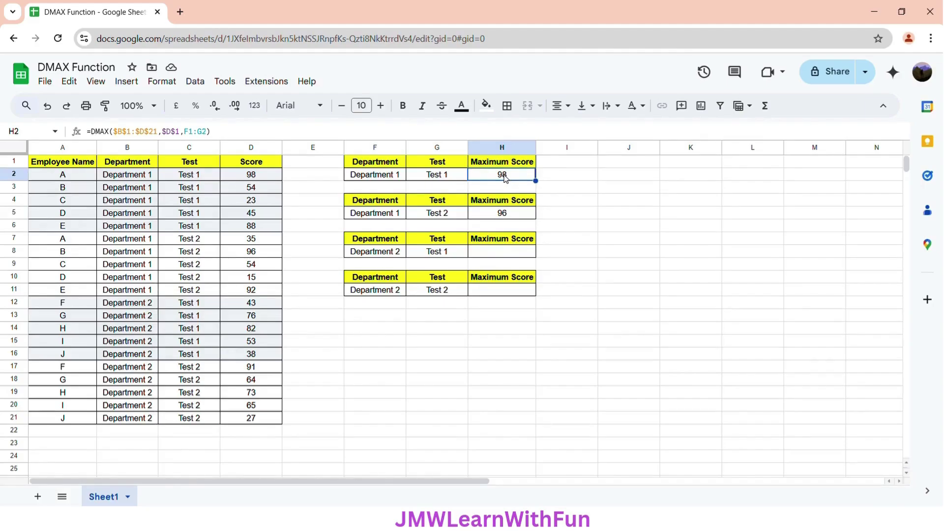
pyautogui.click(498, 252)
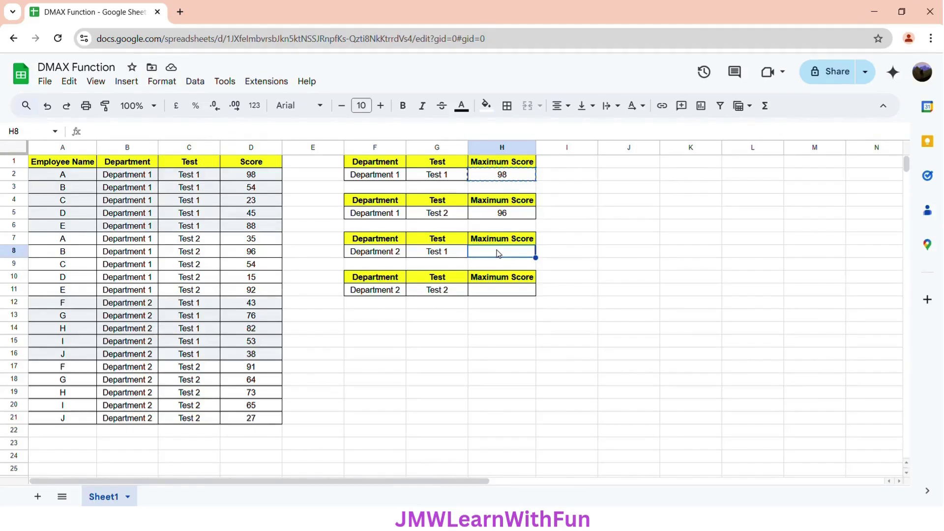
pyautogui.hotkey('ctrl', 'v')
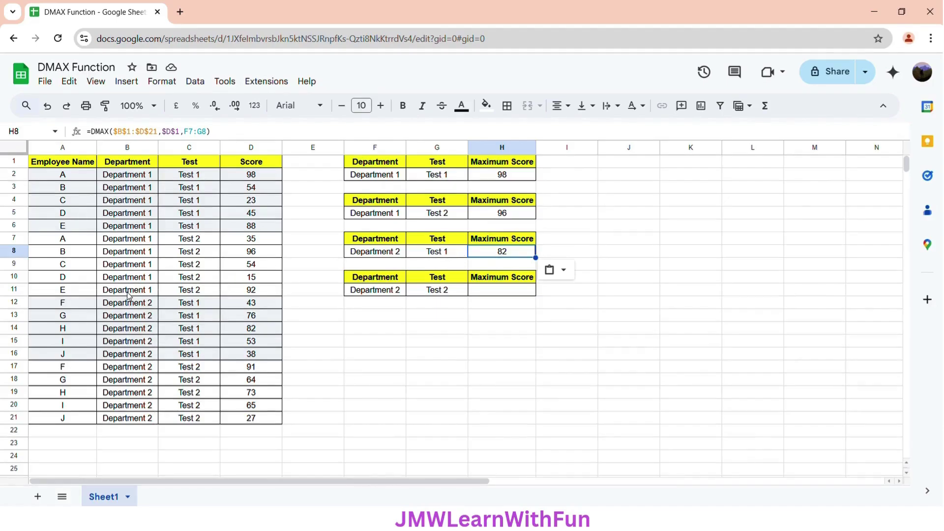
pyautogui.click(68, 304)
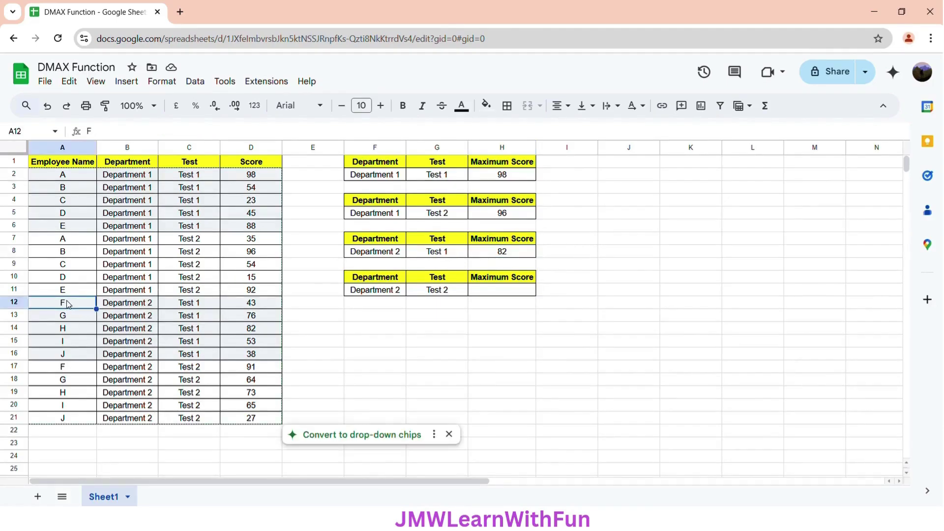
pyautogui.moveTo(68, 304); pyautogui.dragTo(240, 355)
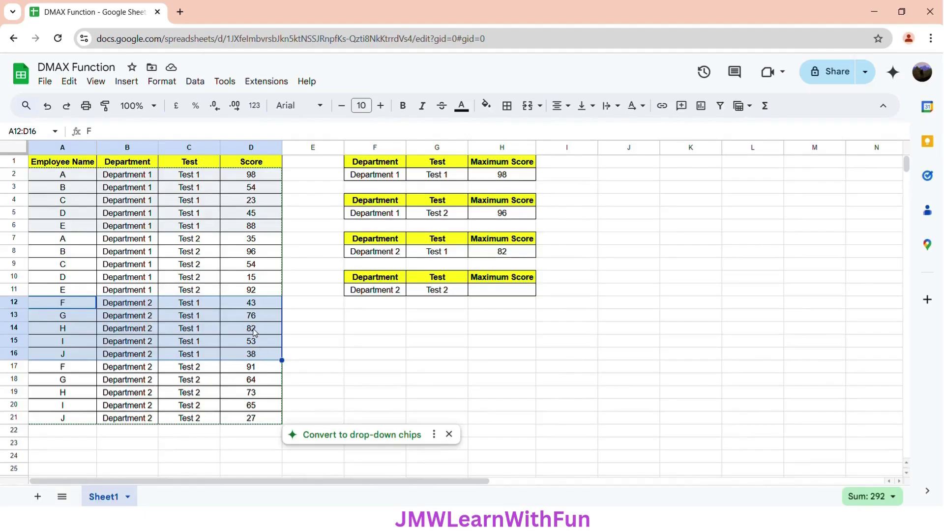
# Copy the H2 DMAX formula into H11 for Department 2, Test 2, and check it against the rows A17:D21.
pyautogui.click(501, 177)
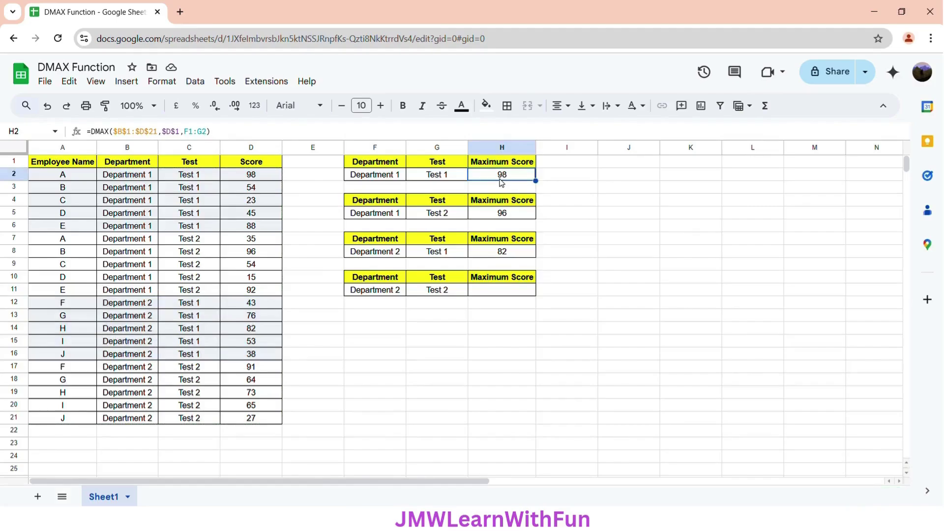
pyautogui.hotkey('ctrl', 'c')
pyautogui.click(499, 293)
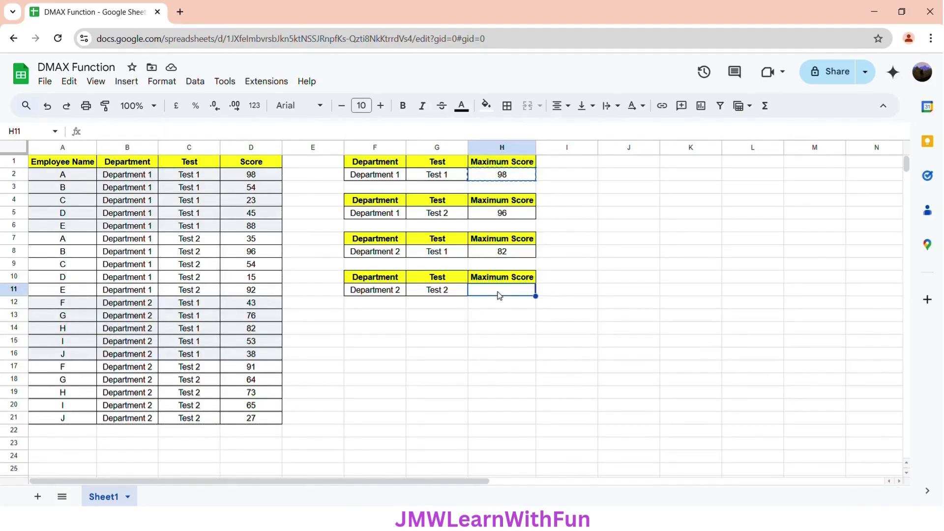
pyautogui.hotkey('ctrl', 'v')
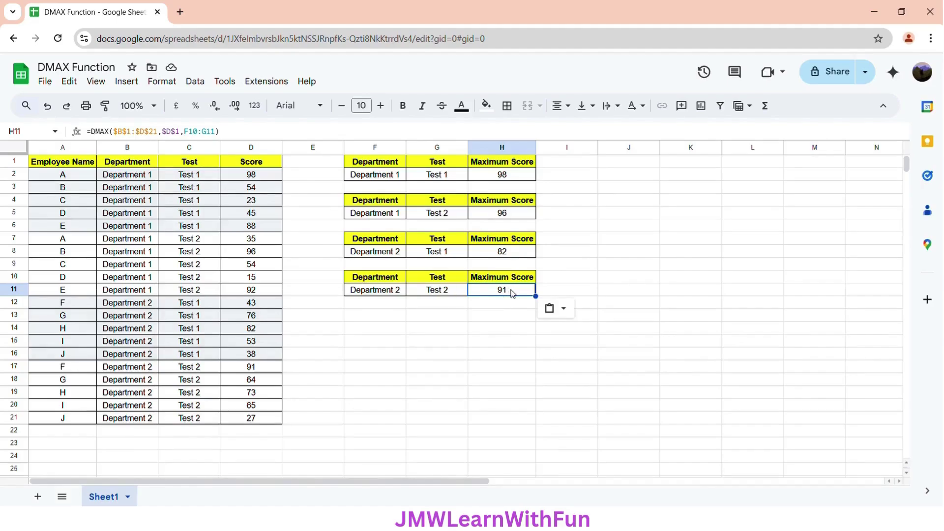
pyautogui.click(63, 369)
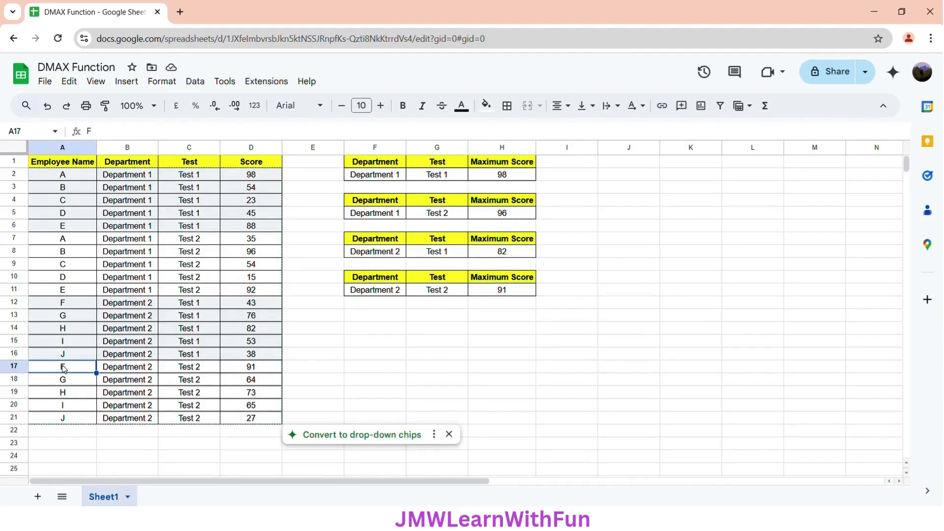
pyautogui.moveTo(63, 368); pyautogui.dragTo(253, 419)
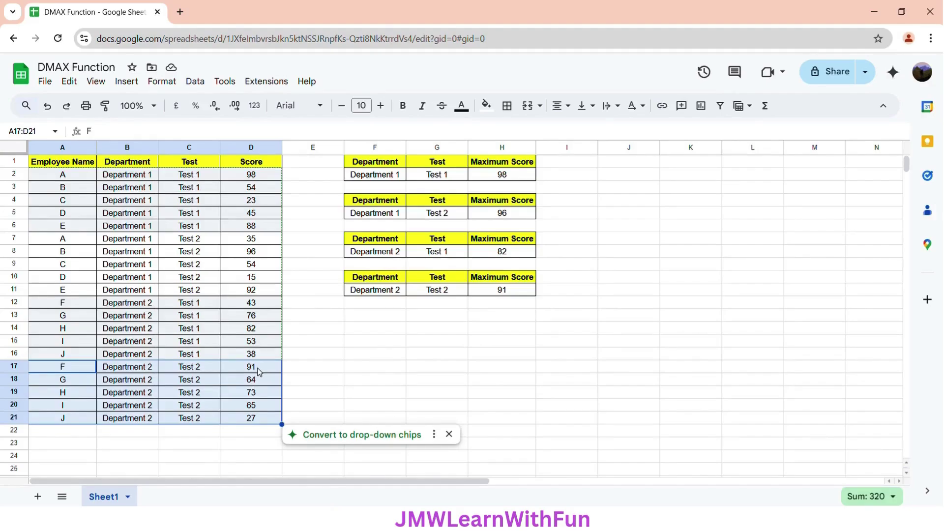
pyautogui.click(505, 178)
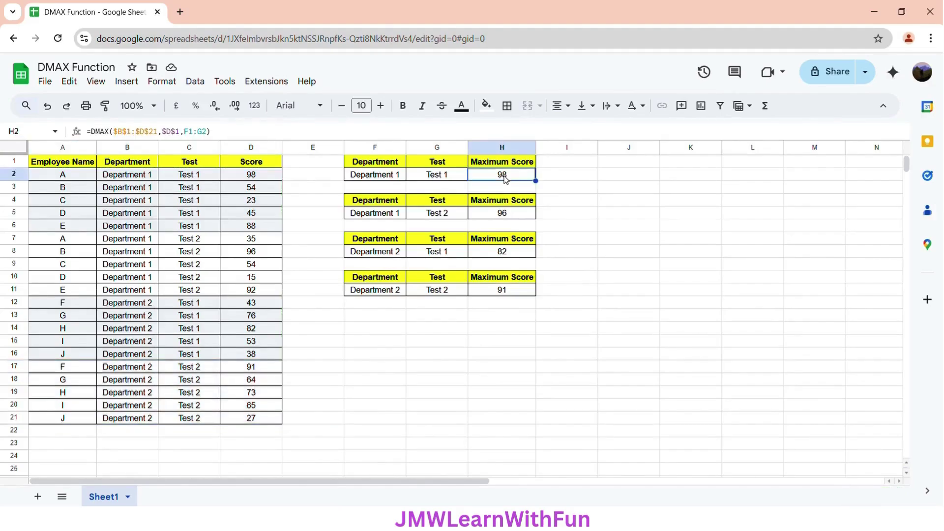